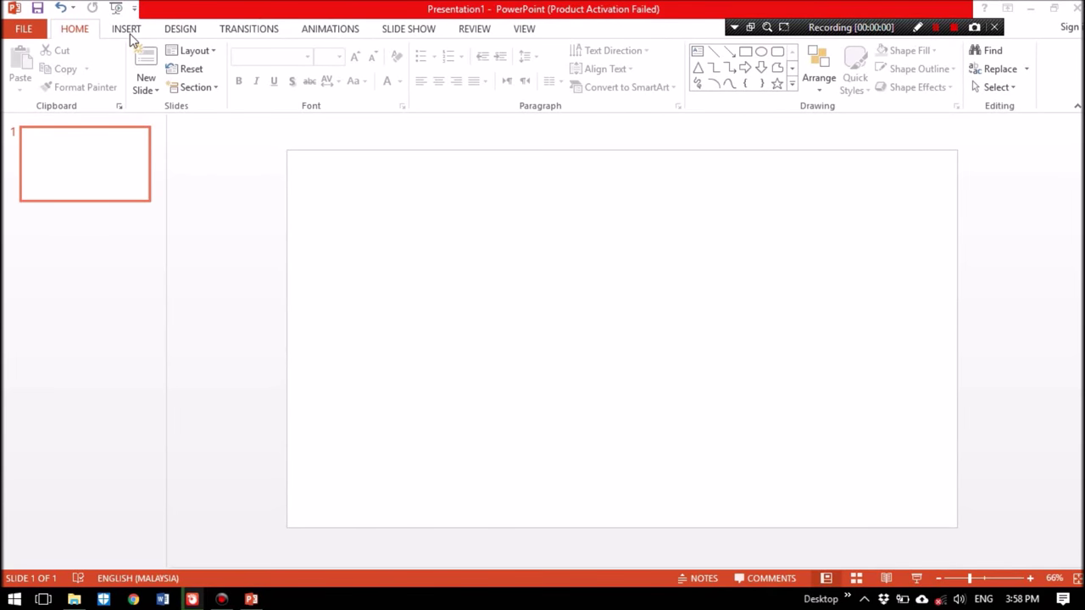
Insert the New York skyline photo and stretch it to 19.05 × 33.87 cm to fill the slide
click(127, 30)
click(103, 71)
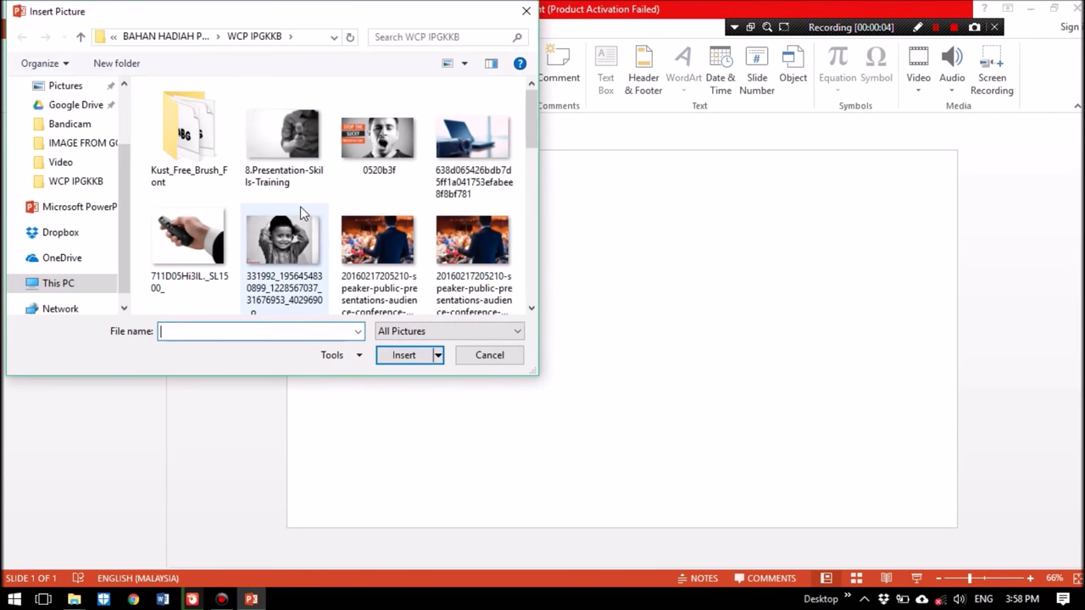
double_click(379, 135)
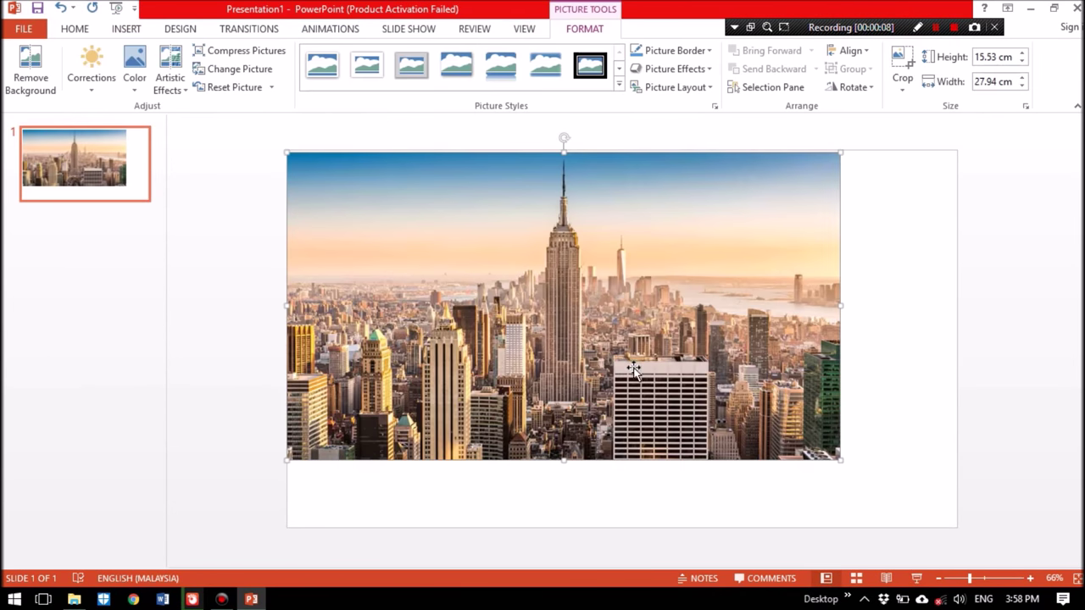
drag(840, 458, 953, 522)
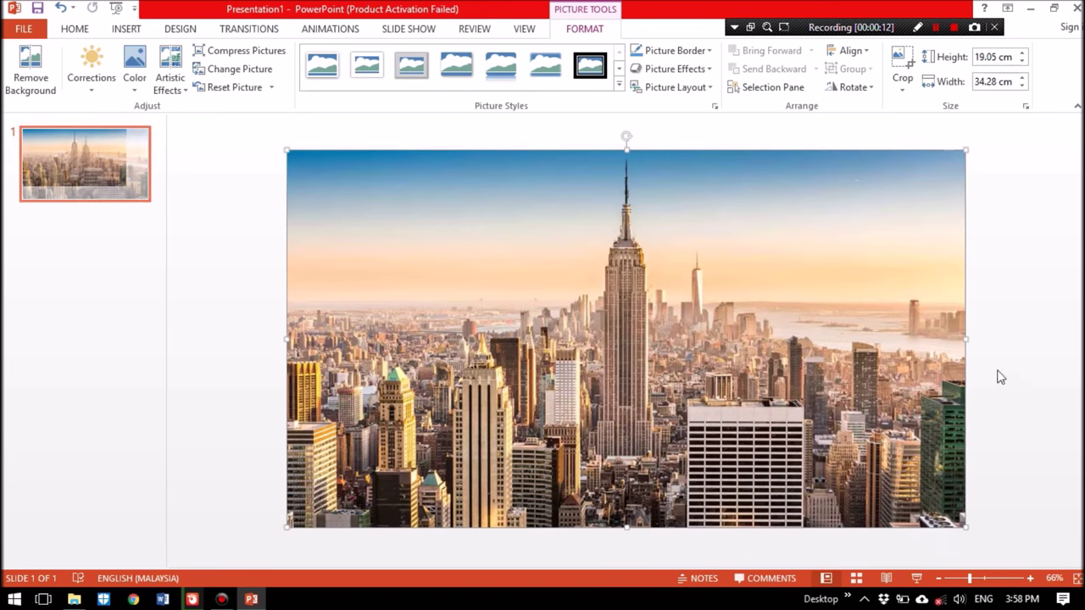
drag(966, 336, 958, 339)
click(1023, 394)
Recolour the skyline photo Sepia and paste a duplicate copy of it
click(622, 305)
click(136, 83)
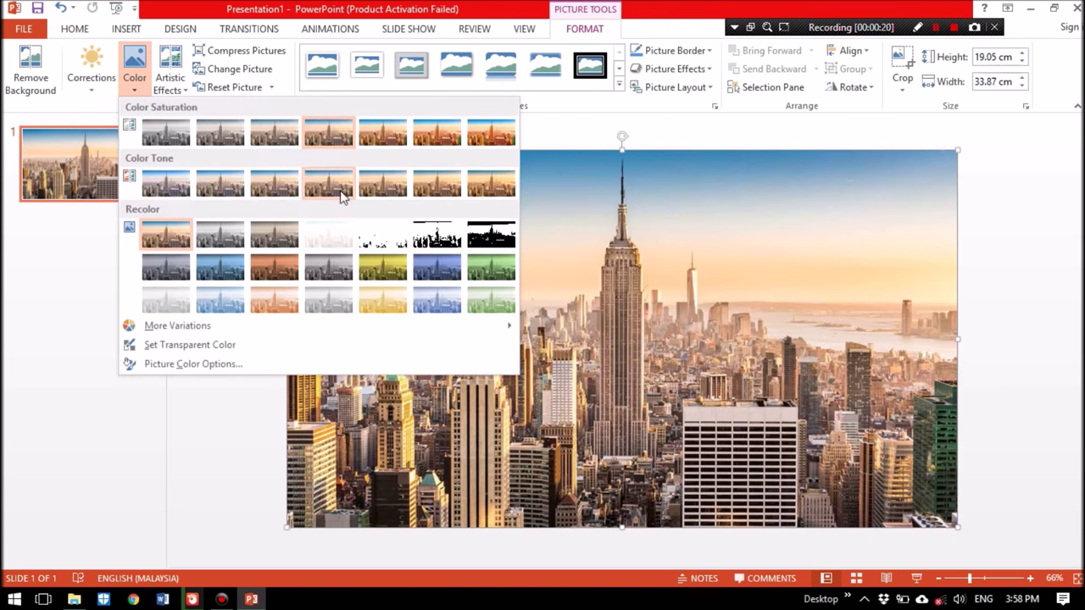
click(271, 243)
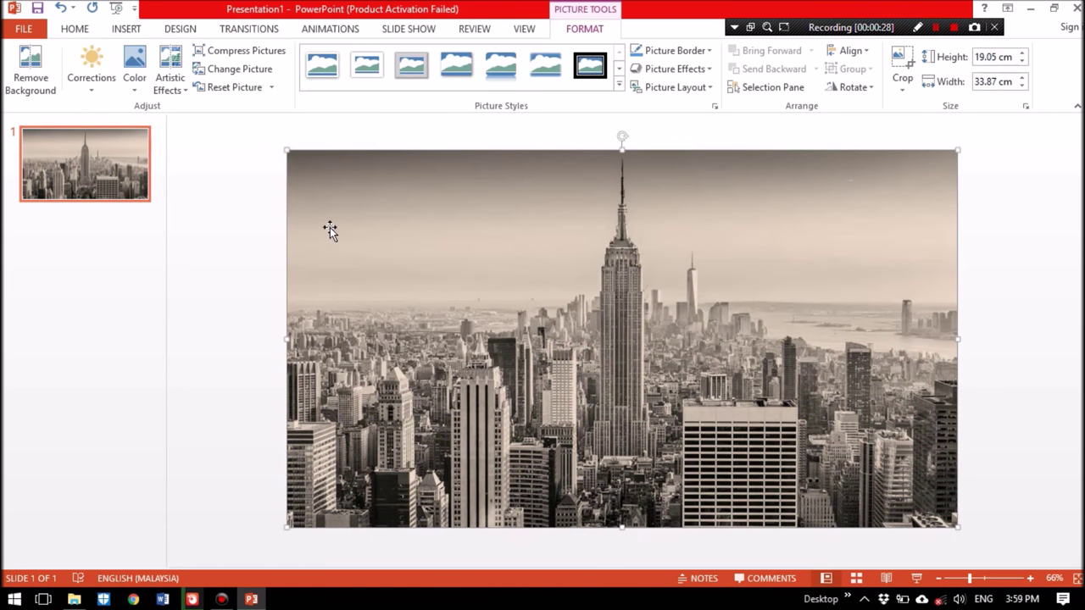
key(ctrl+c)
key(ctrl+v)
drag(331, 230, 225, 210)
Set the duplicate to No Recolor with 200% saturation, align it over the sepia original, and begin Remove Background
click(131, 84)
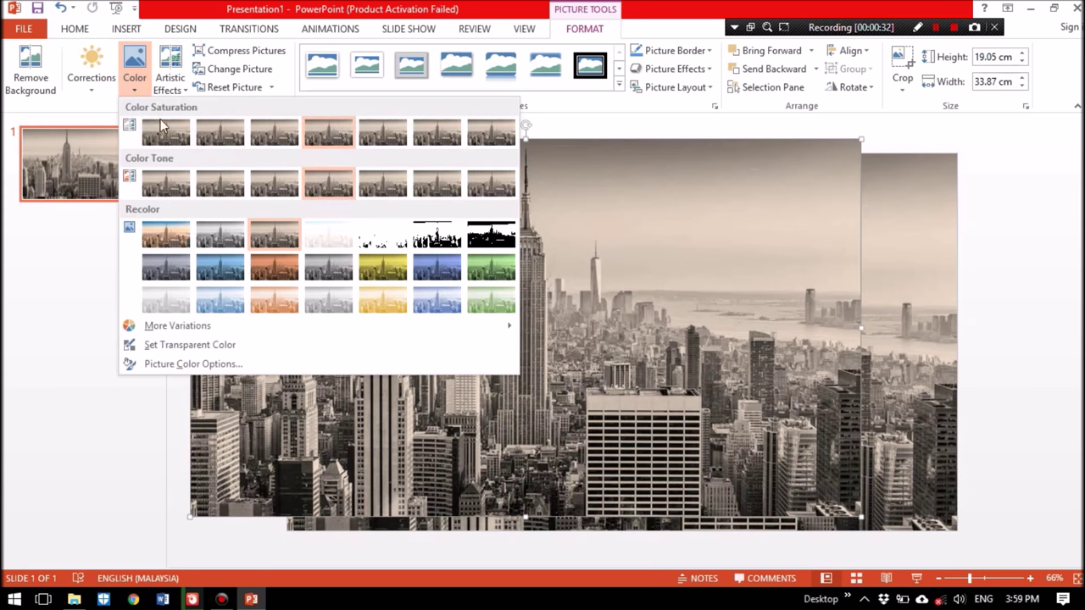
click(166, 235)
click(149, 80)
click(436, 131)
drag(573, 283, 672, 298)
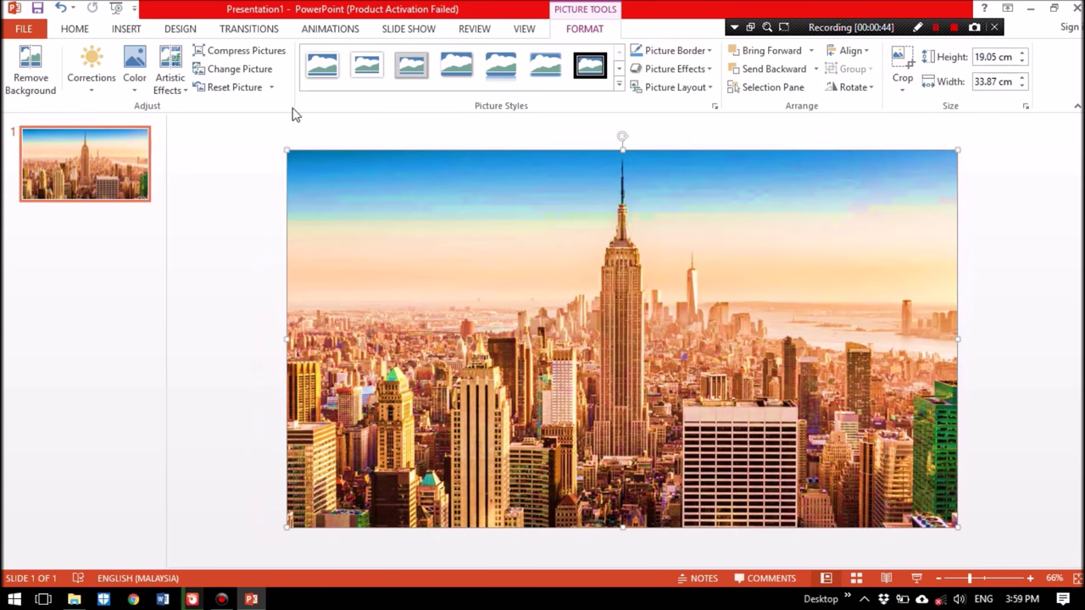
click(39, 75)
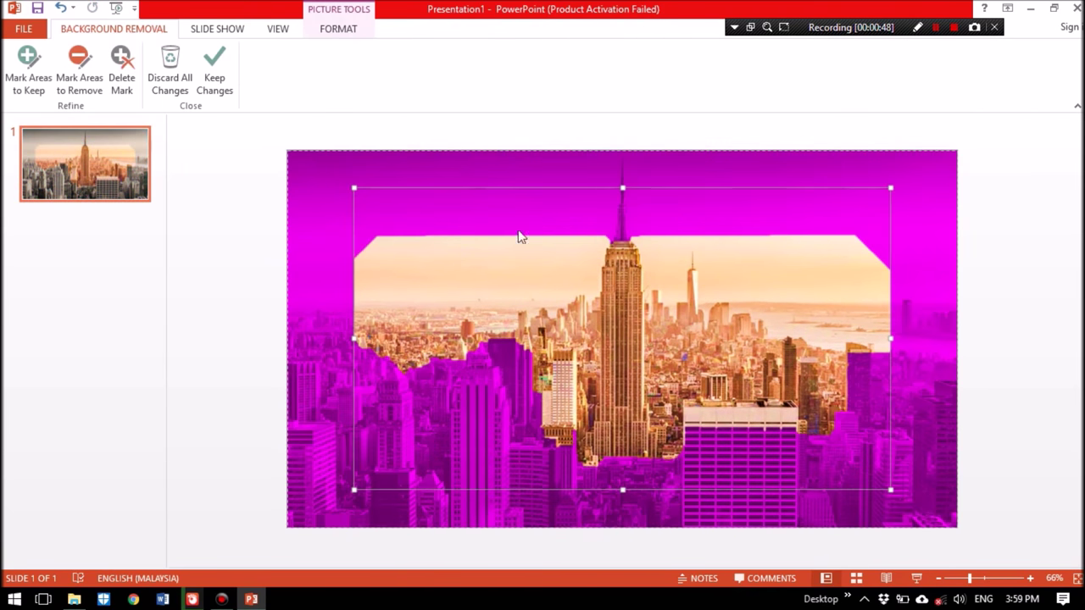
Extend the marquee to the photo's top edge and mark the tower's centre, upper body and left edge to keep
drag(621, 187, 623, 155)
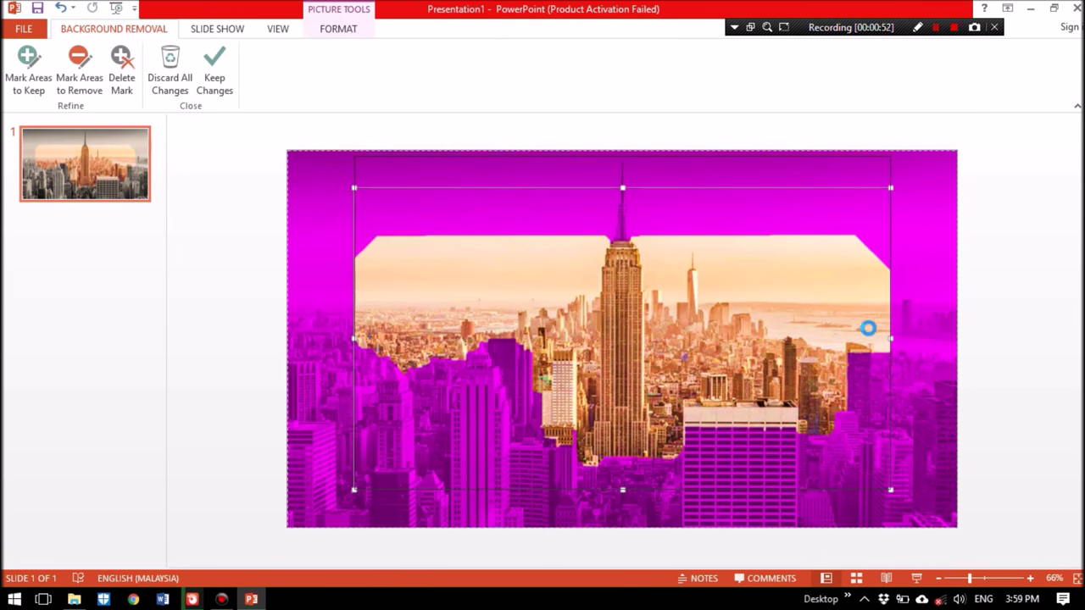
click(29, 69)
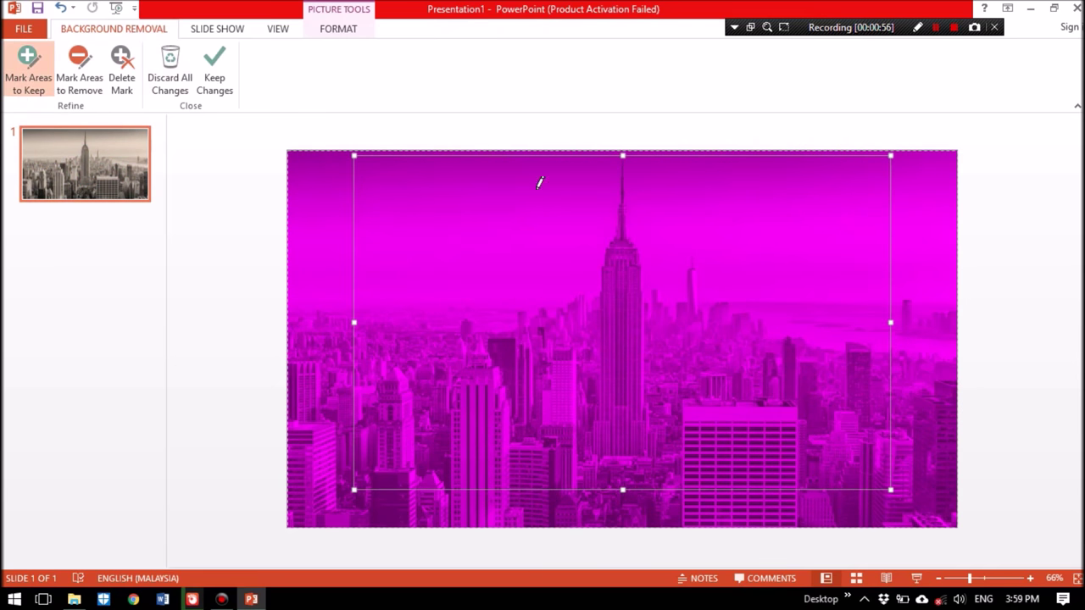
drag(619, 418, 623, 434)
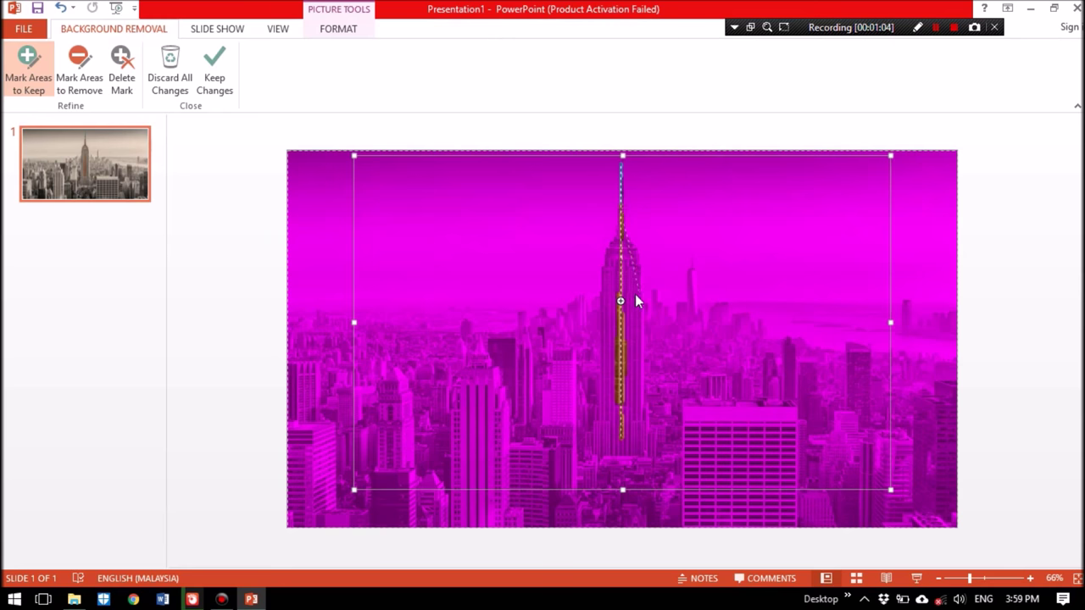
drag(636, 300, 622, 222)
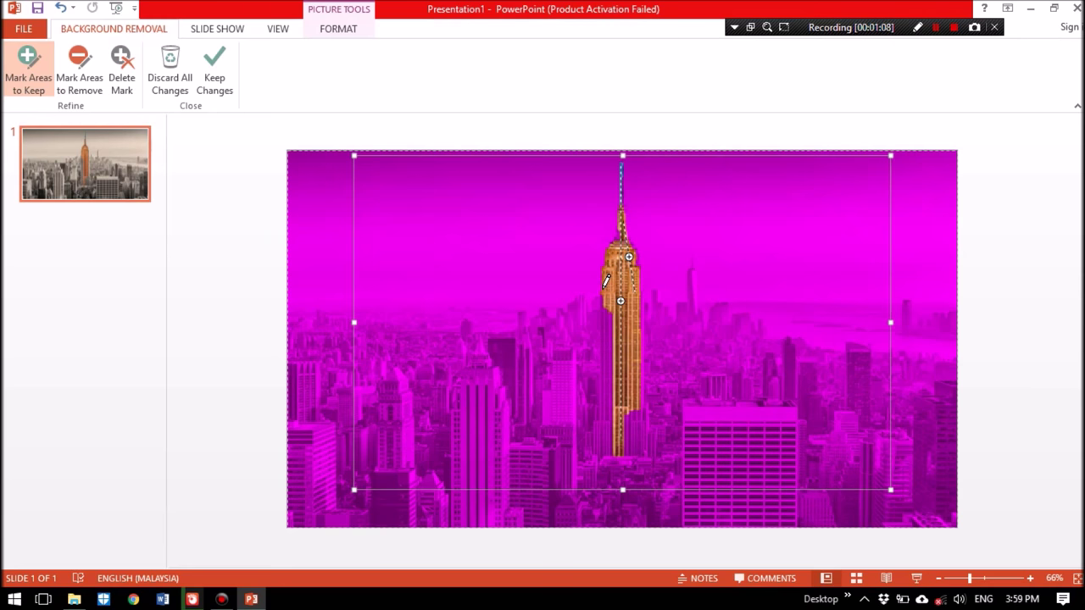
drag(608, 404, 605, 444)
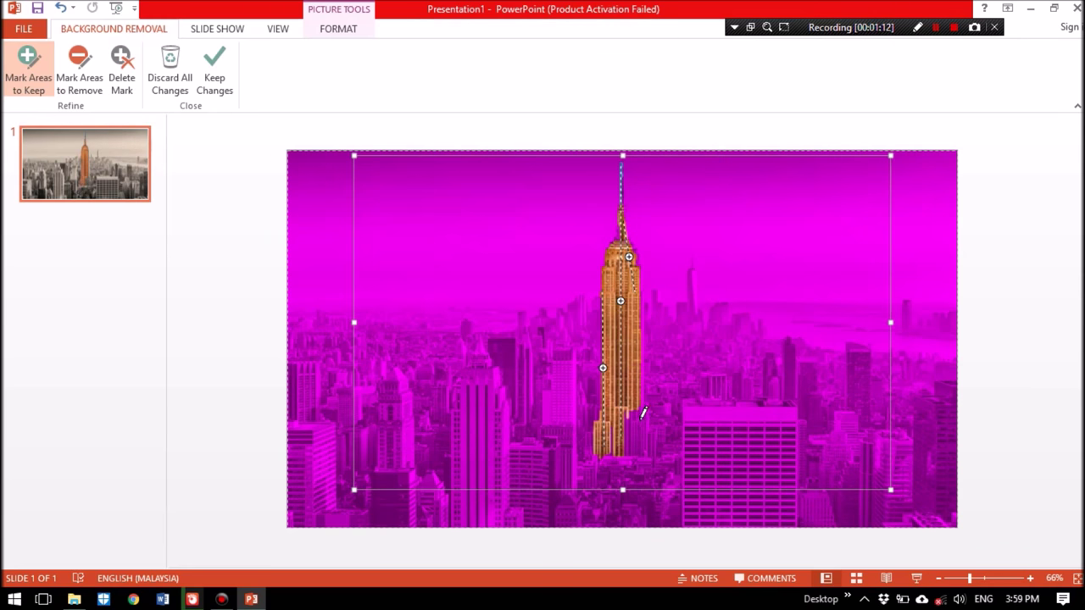
drag(634, 450, 633, 451)
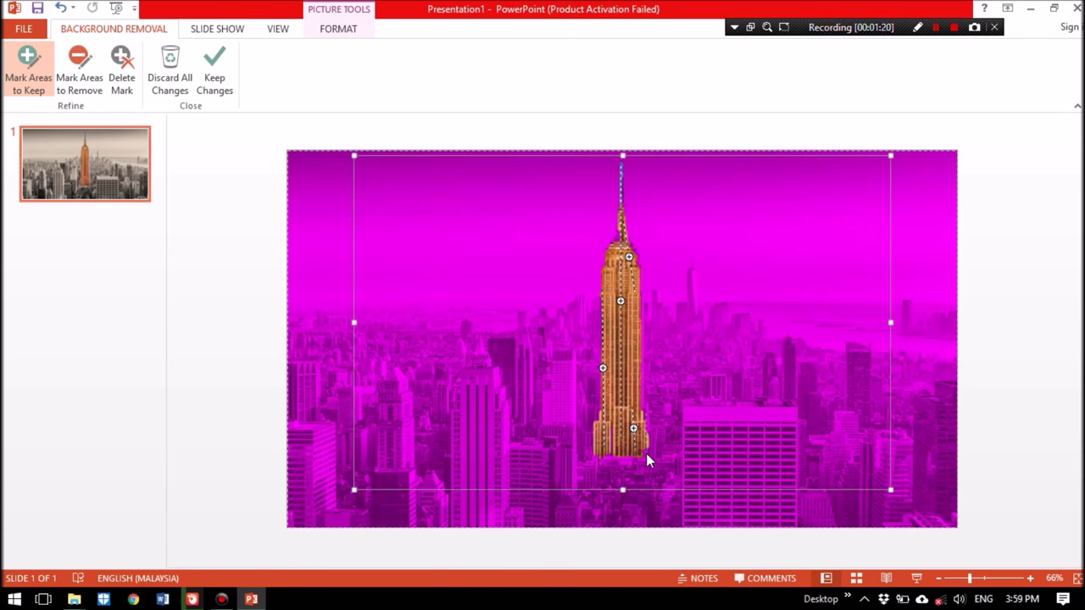
drag(645, 454, 645, 408)
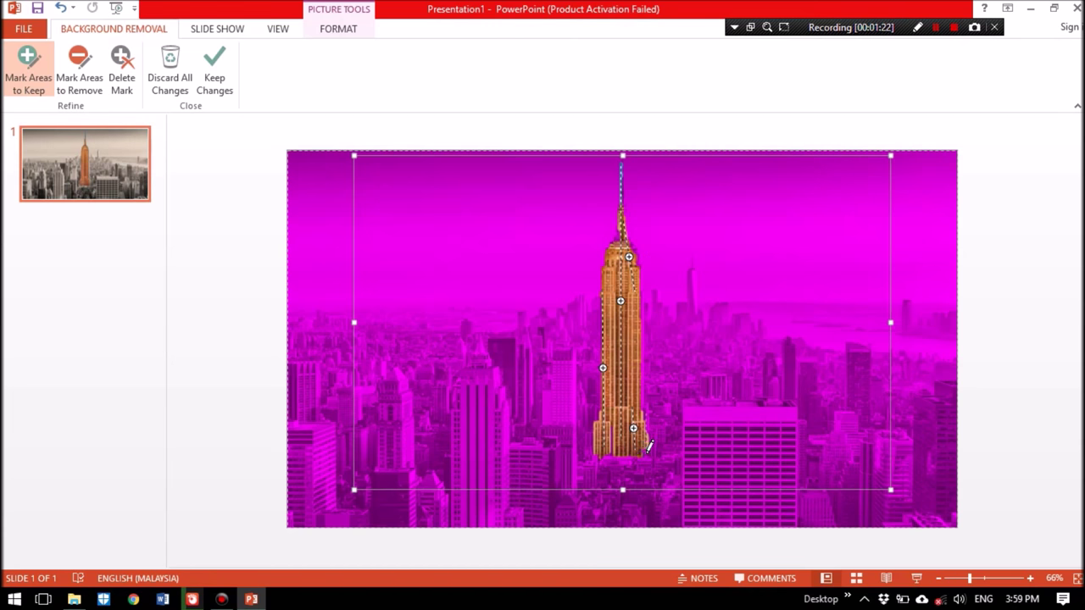
Add keep marks along the tower's right edge, lower left, spire and left side
click(644, 410)
drag(644, 410, 648, 405)
click(612, 424)
drag(616, 417, 611, 450)
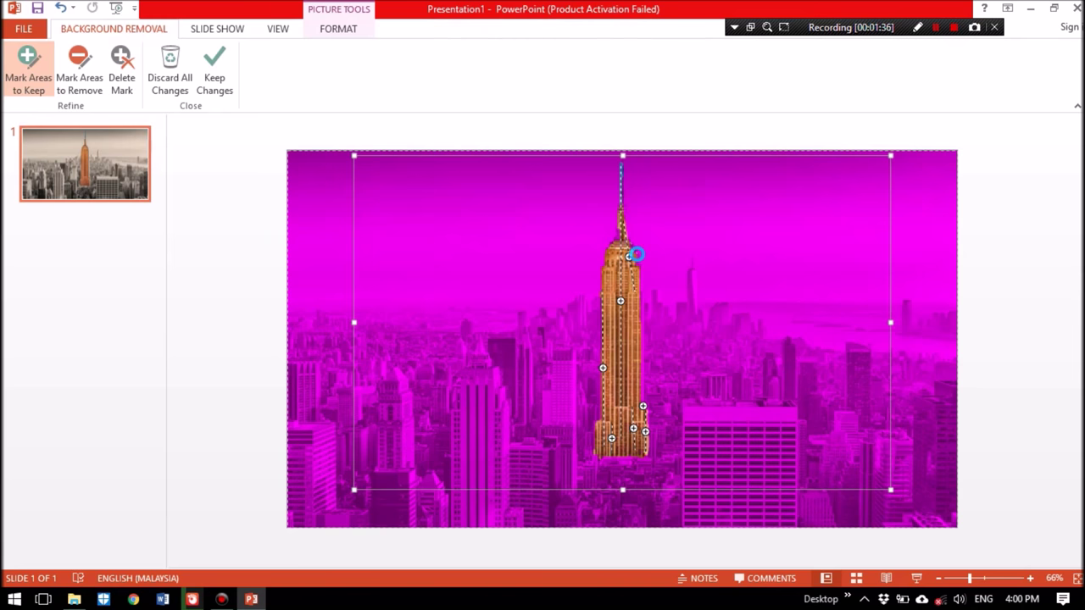
drag(637, 254, 624, 229)
drag(602, 286, 601, 356)
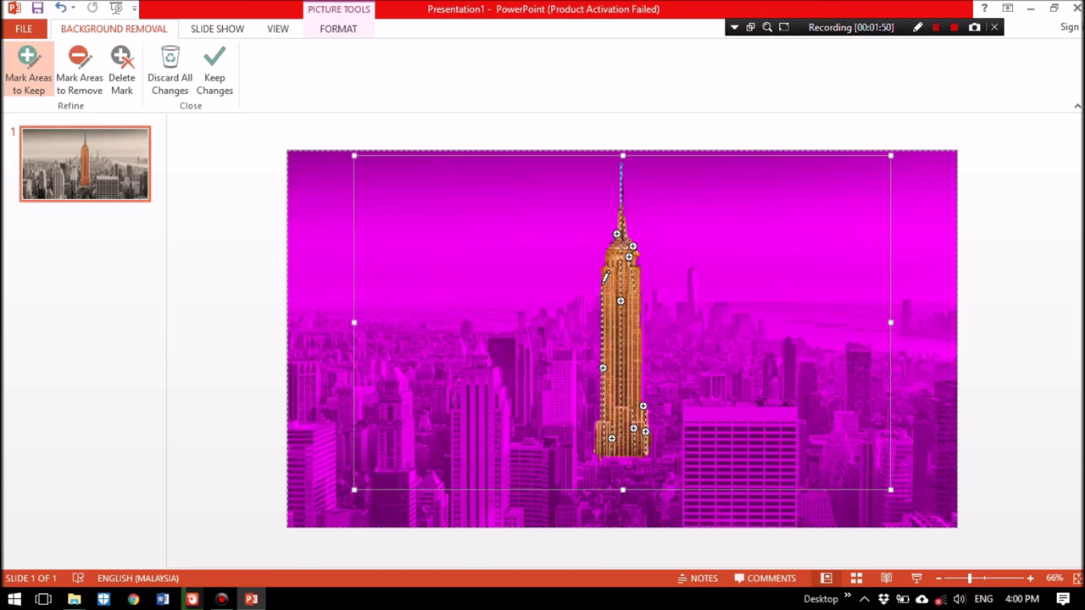
Undo the stray removal and keep marks, then keep the changes so only the orange tower remains
click(85, 81)
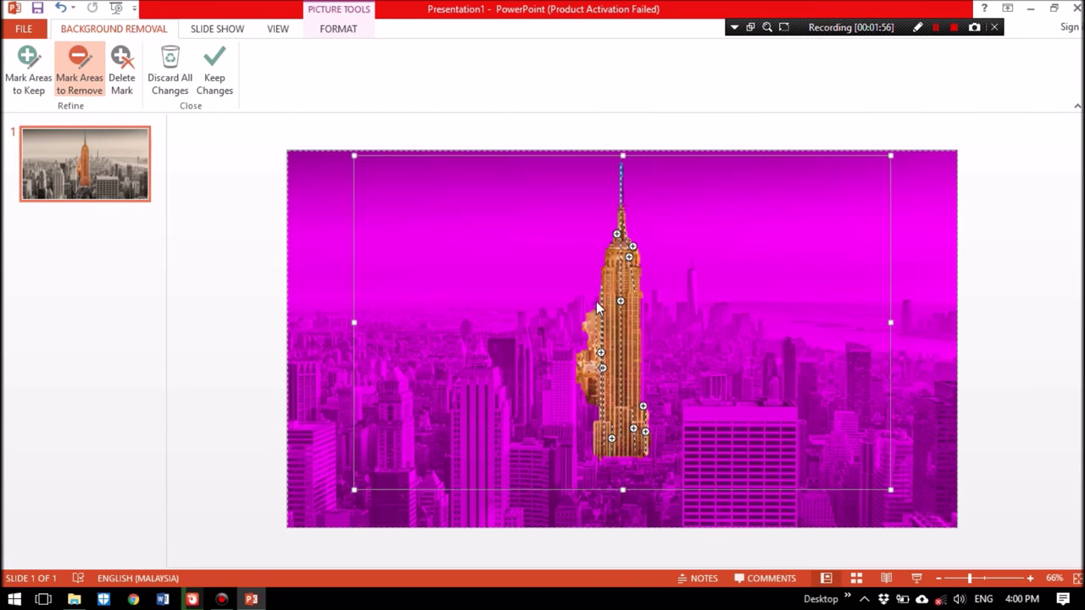
drag(596, 304, 596, 354)
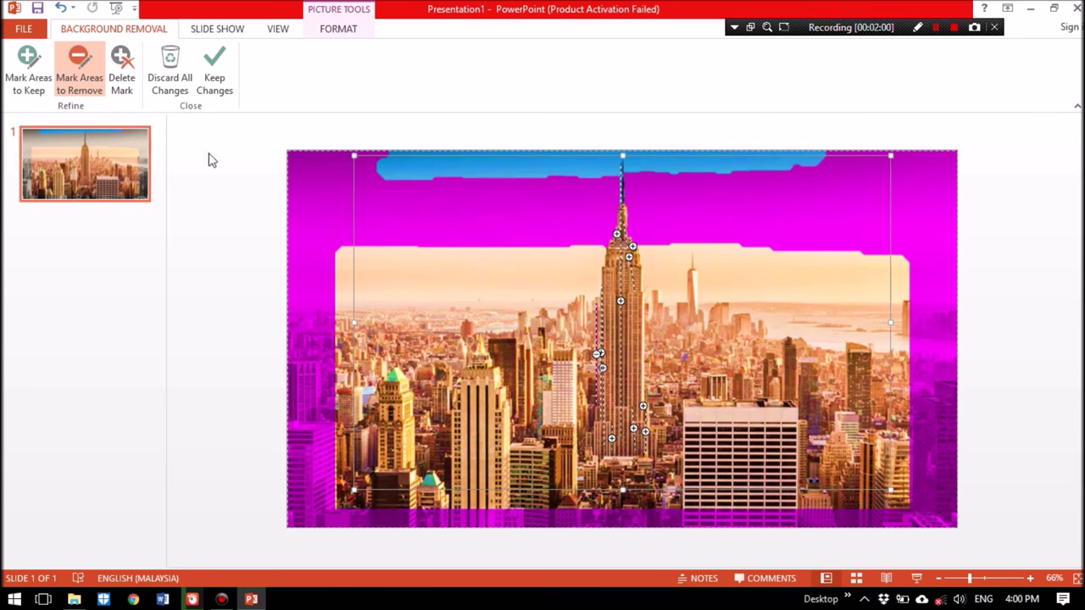
click(60, 10)
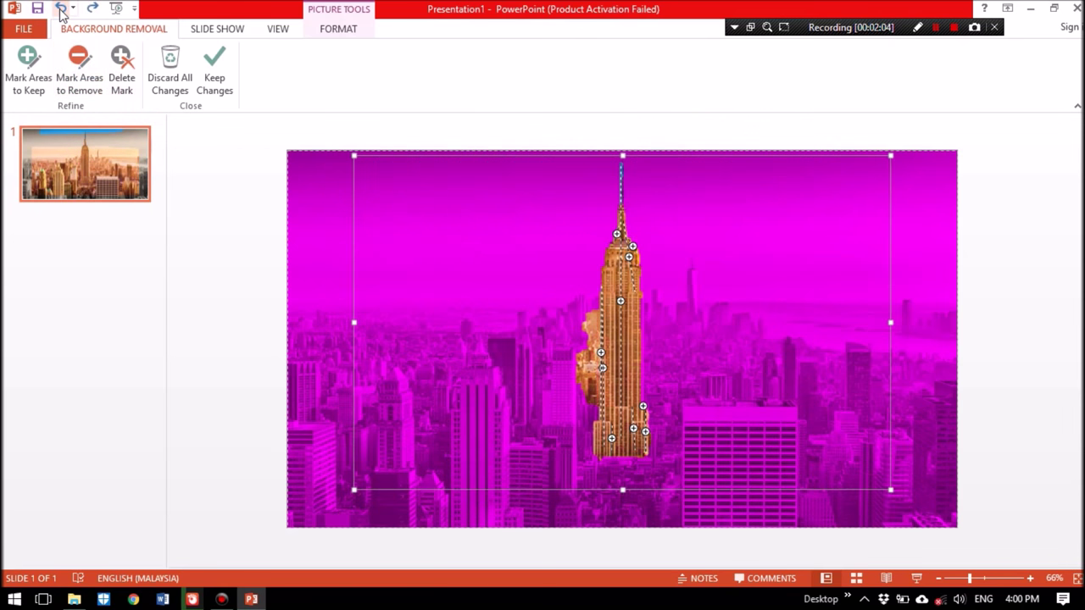
click(59, 10)
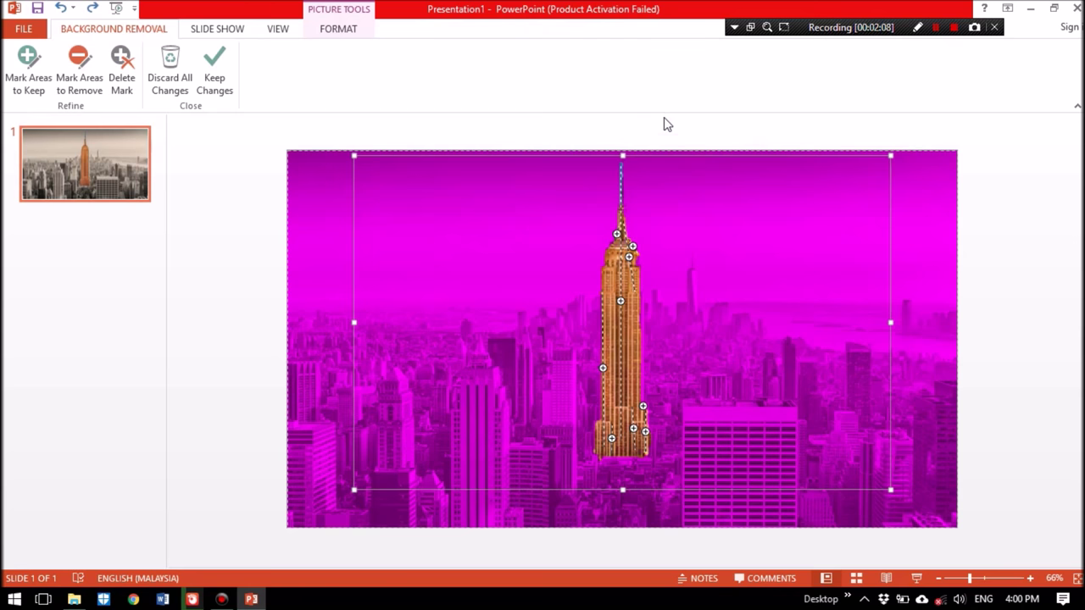
click(214, 78)
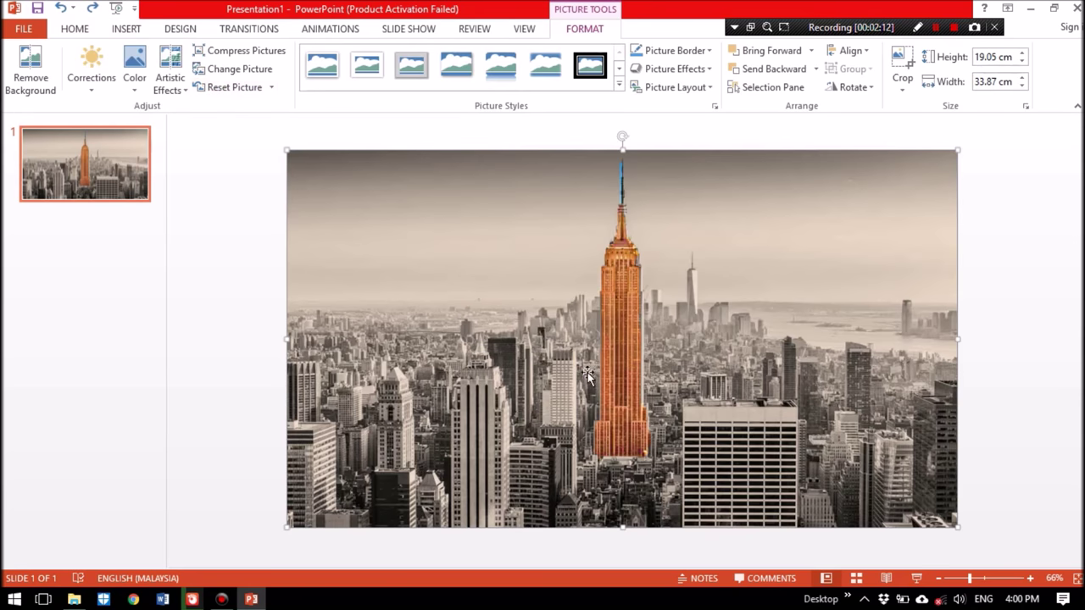
click(127, 28)
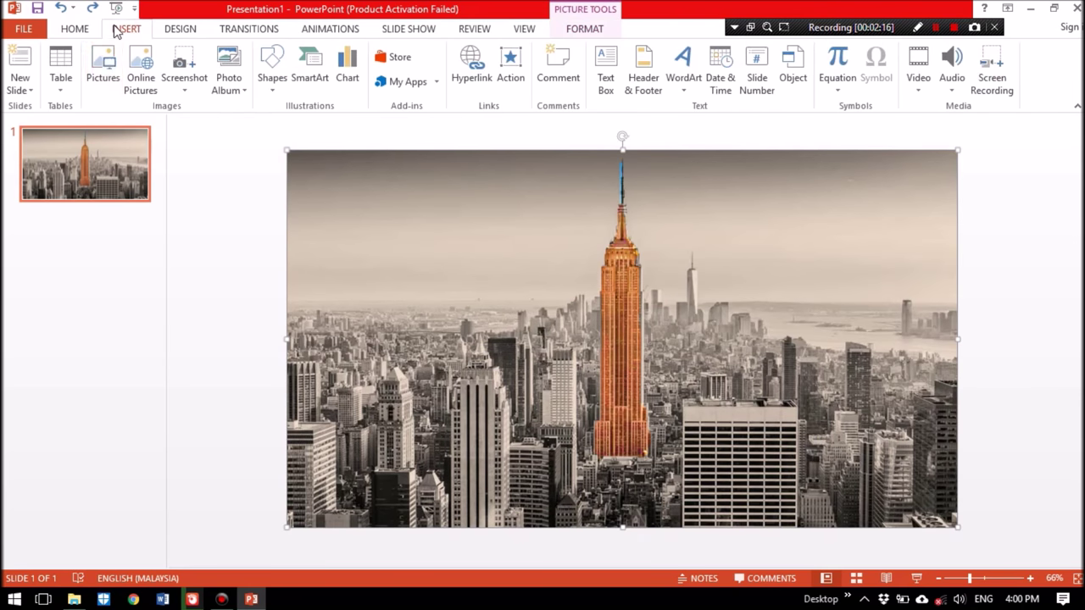
Insert the laptop picture and shrink it to 11.24 × 18.25 cm over the lower middle of the city photo
click(103, 68)
scroll(327, 237, down, 3)
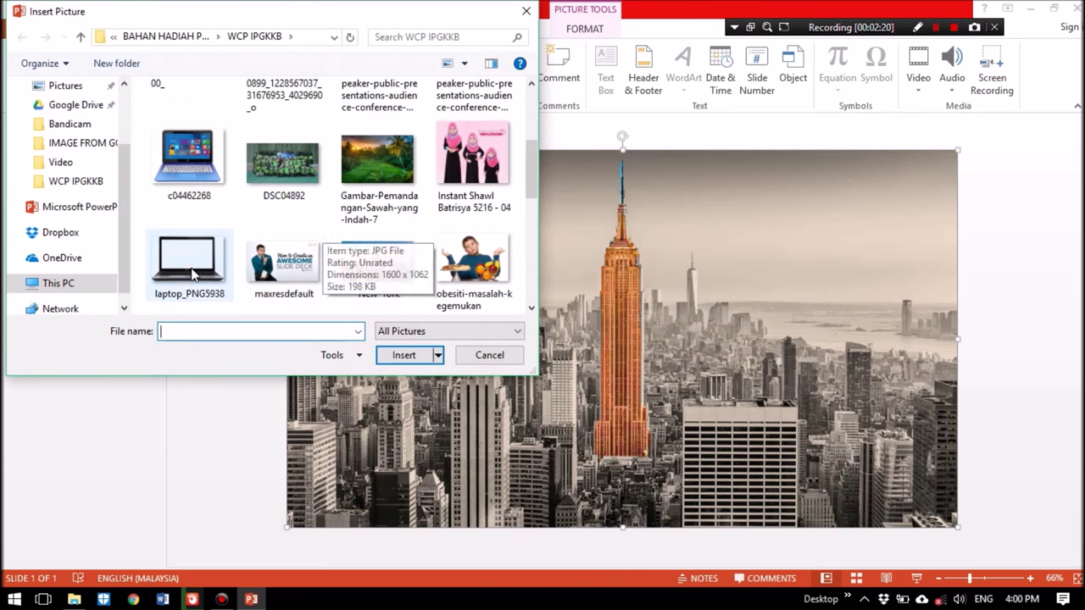
double_click(190, 276)
drag(659, 399, 674, 415)
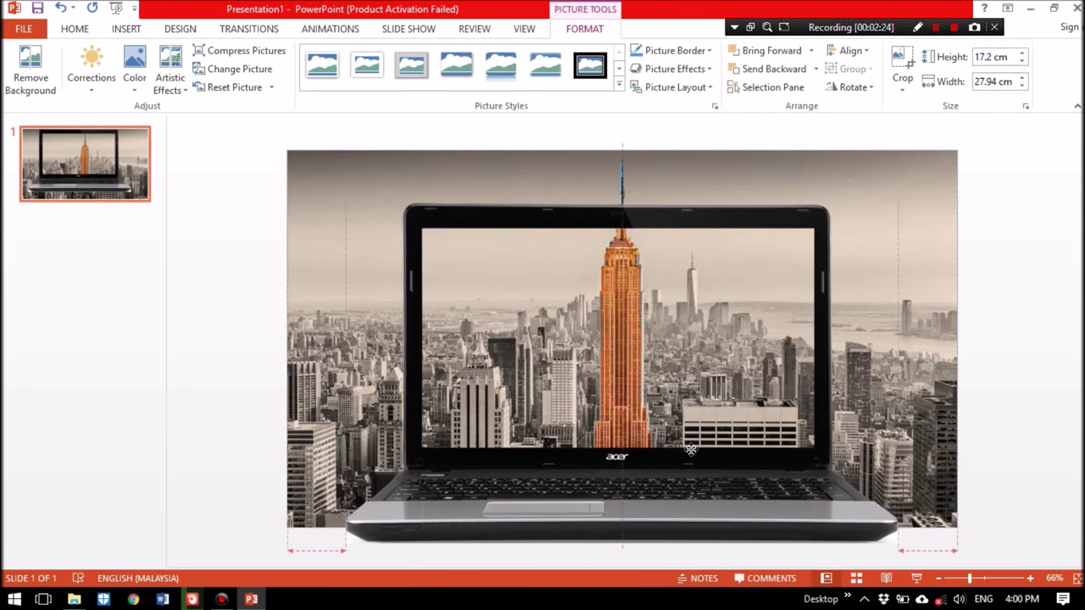
drag(910, 203, 718, 322)
drag(599, 477, 679, 460)
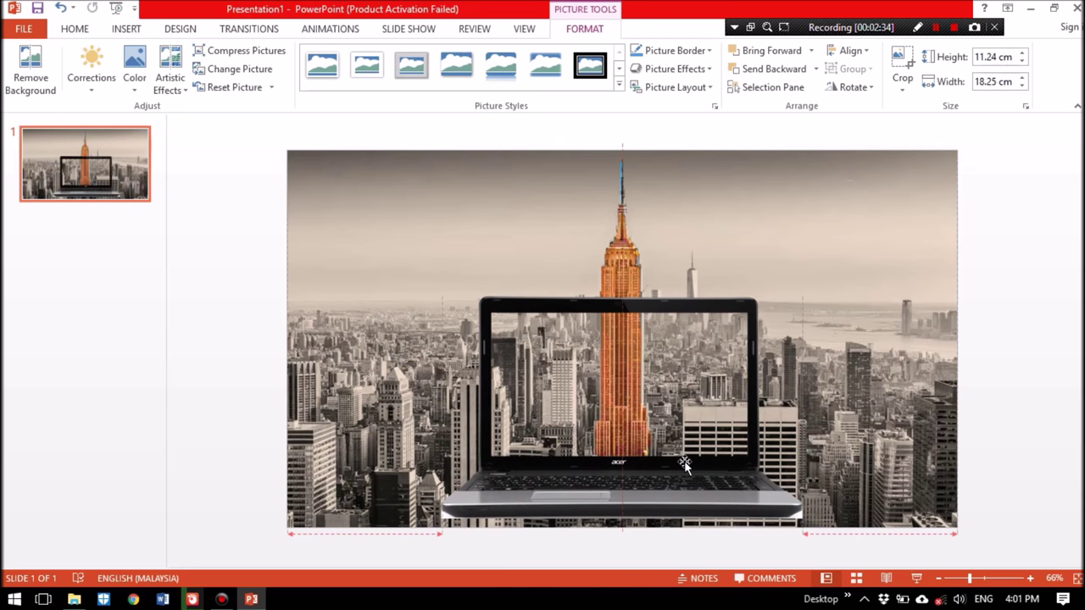
click(48, 85)
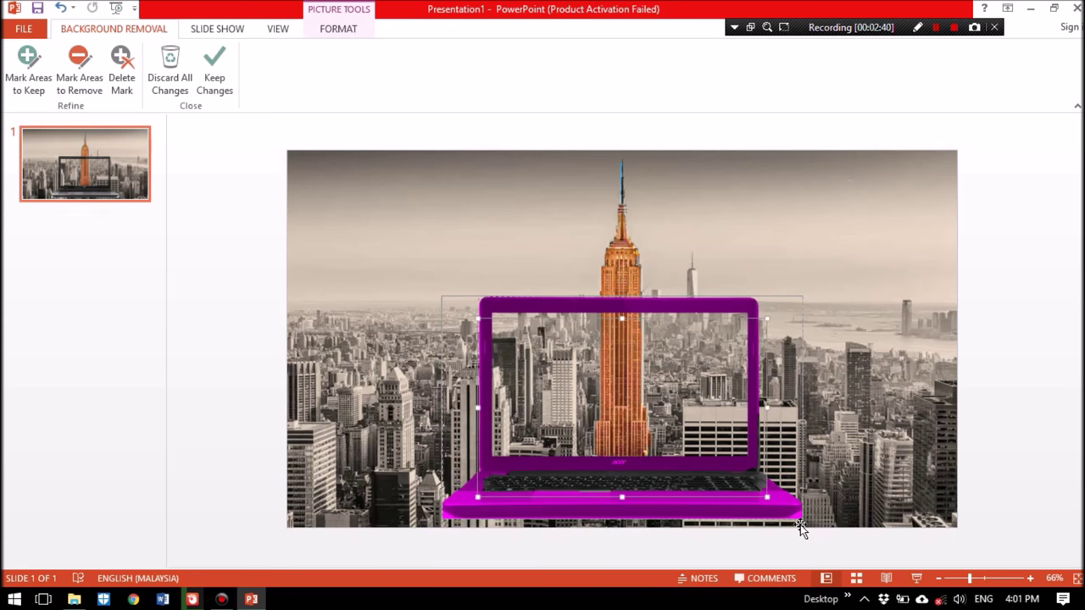
Stretch the removal marquee over the whole laptop and mark its base as an area to keep
drag(479, 318, 441, 297)
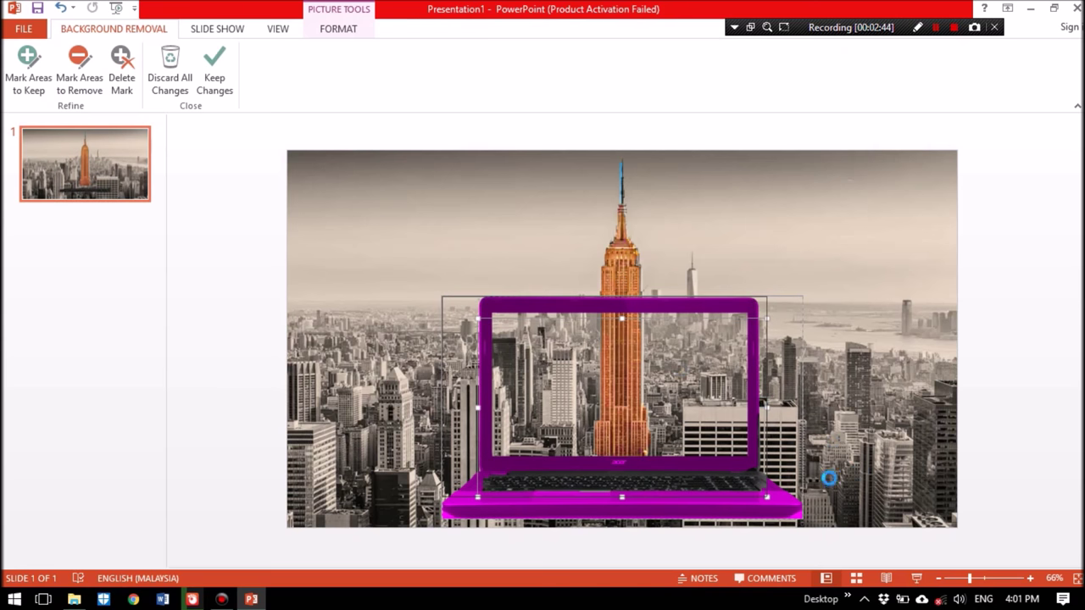
drag(767, 498, 803, 518)
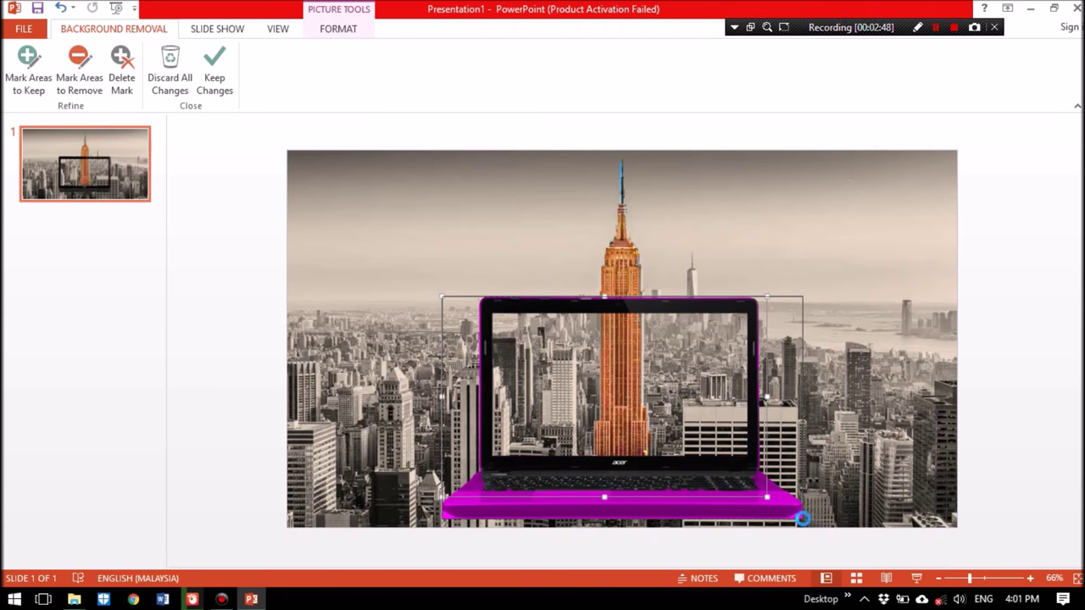
click(28, 74)
drag(454, 498, 481, 498)
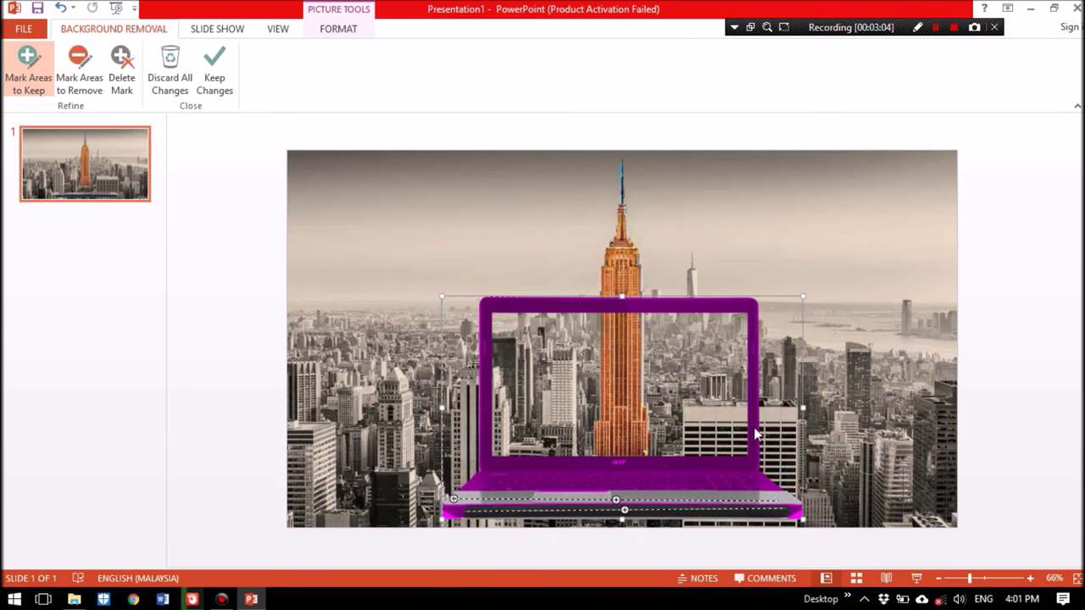
Mark the laptop's bezel, keyboard, screen edges and base as areas to keep
mouse_move(487, 464)
mouse_down()
mouse_move(487, 305)
mouse_move(747, 304)
mouse_up()
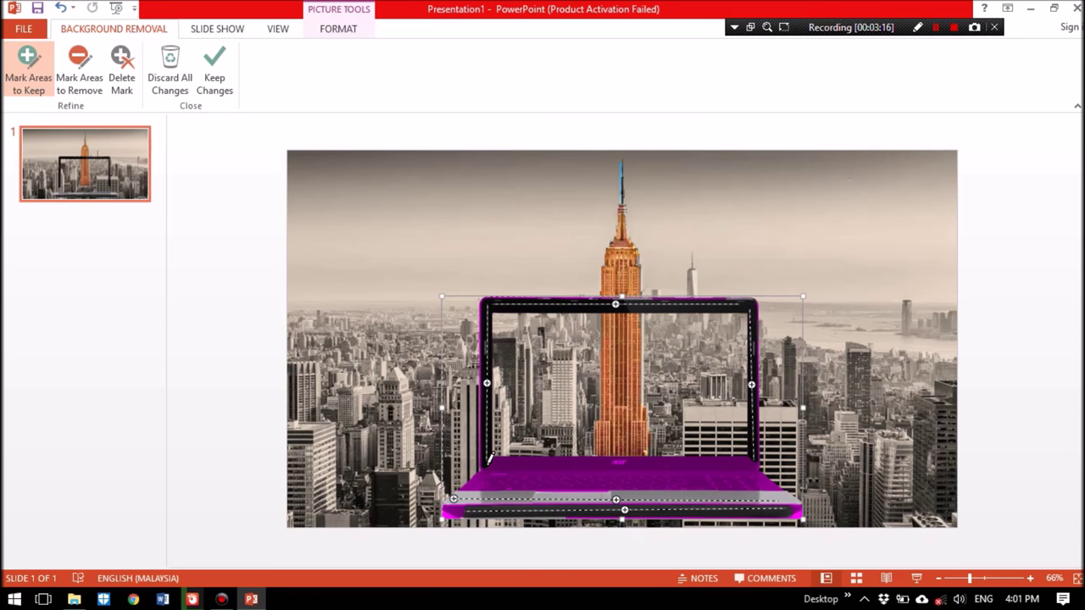
drag(736, 468, 736, 466)
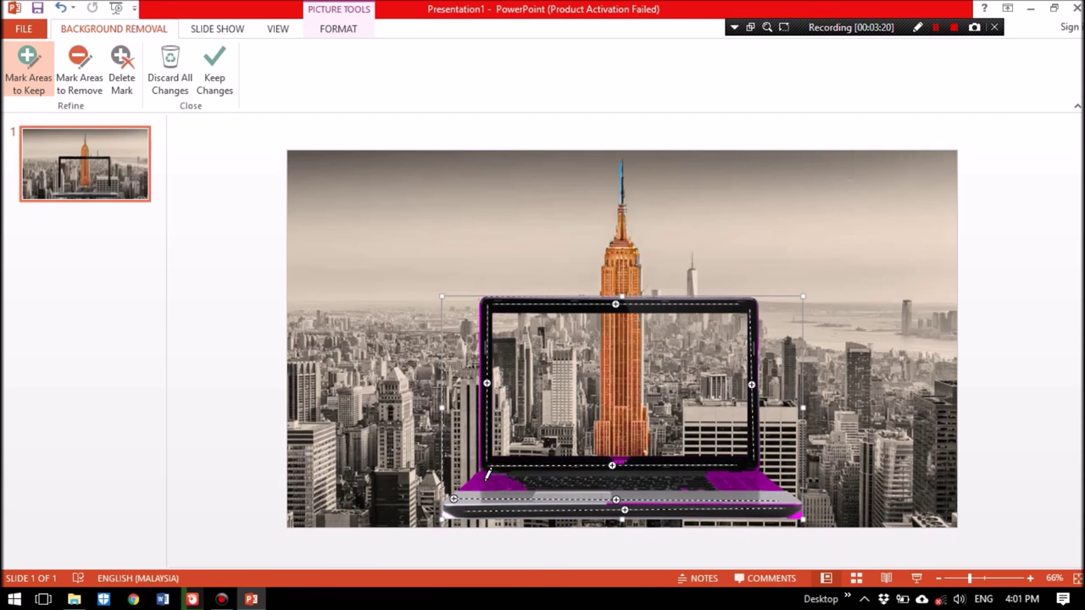
drag(758, 481, 485, 481)
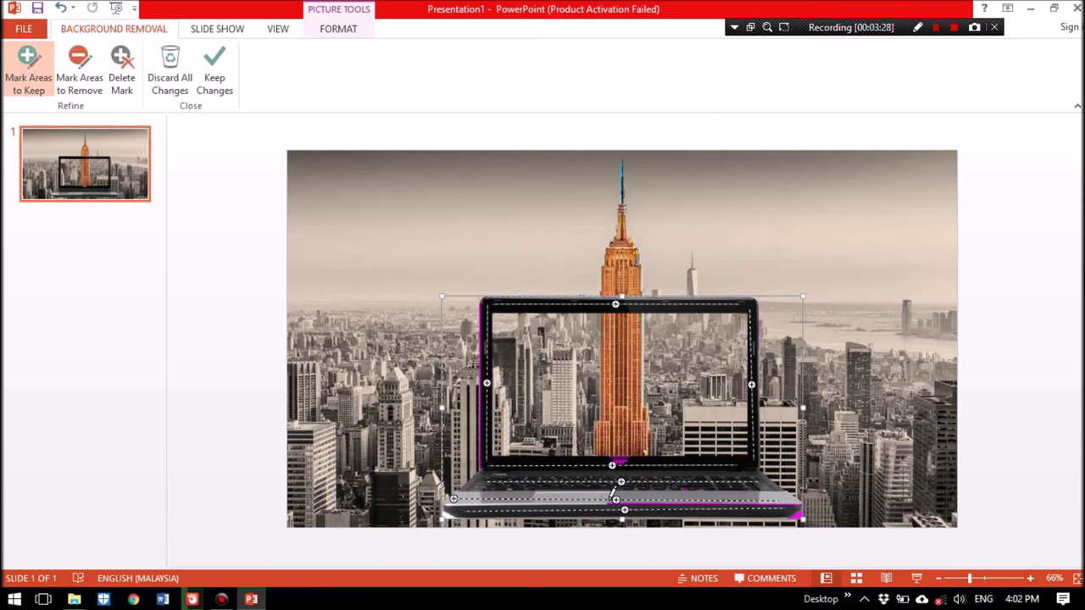
drag(615, 498, 615, 500)
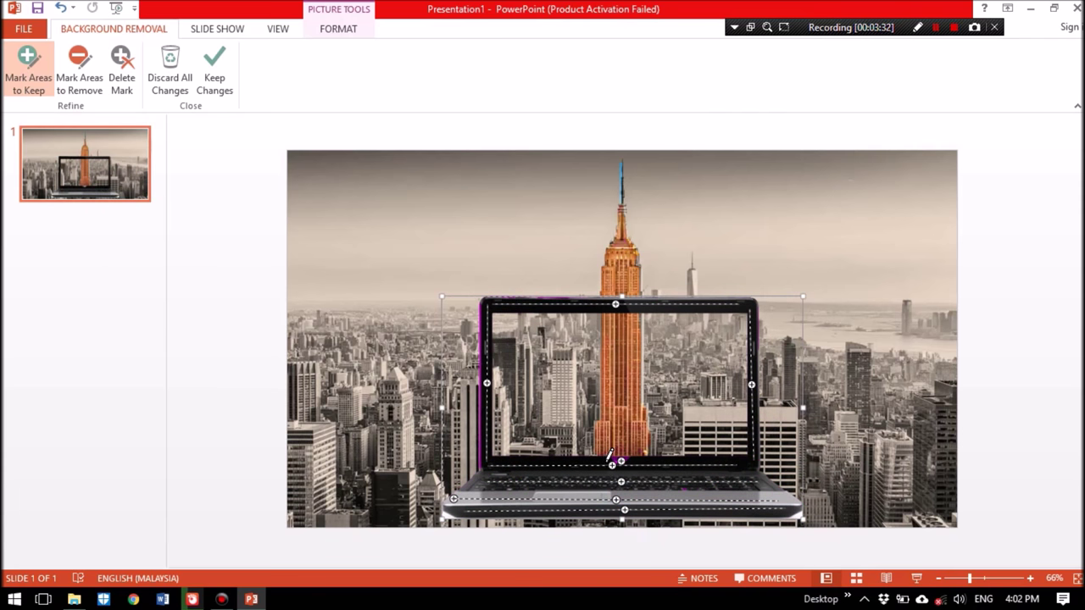
drag(468, 303, 483, 465)
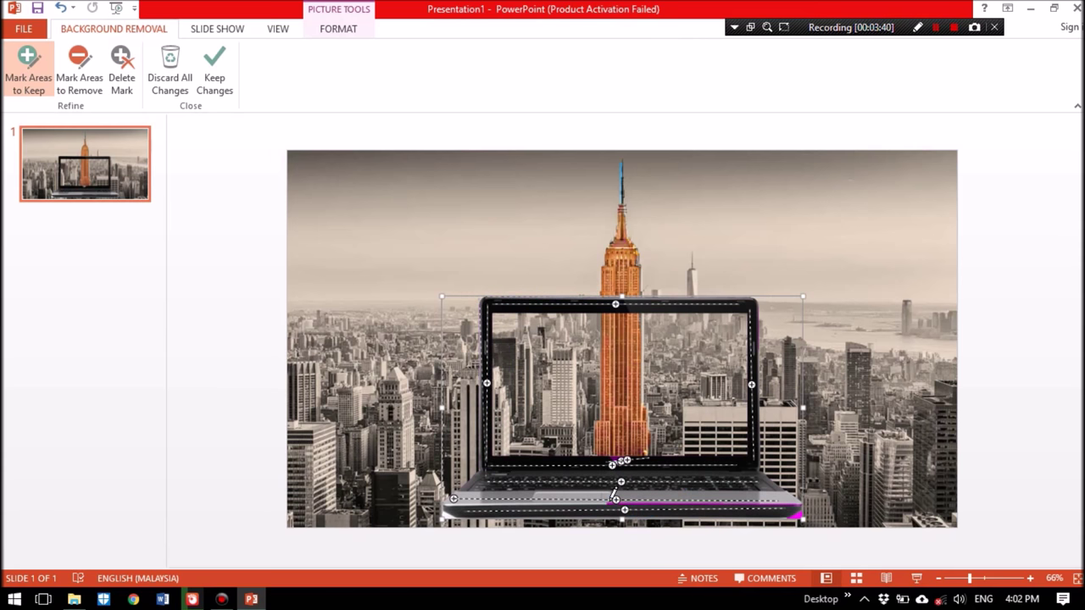
drag(607, 500, 780, 504)
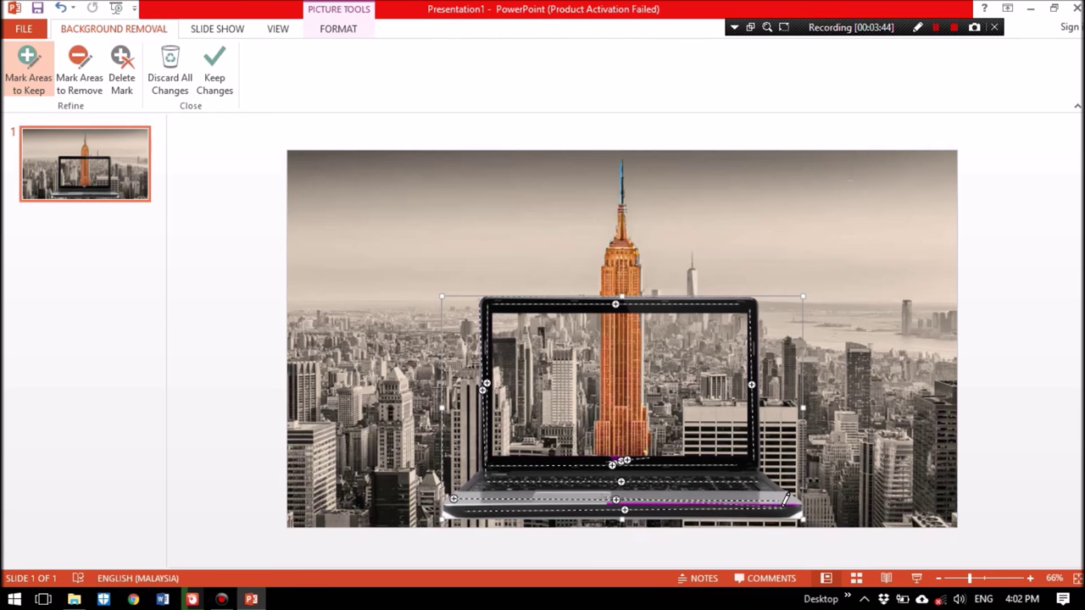
click(480, 404)
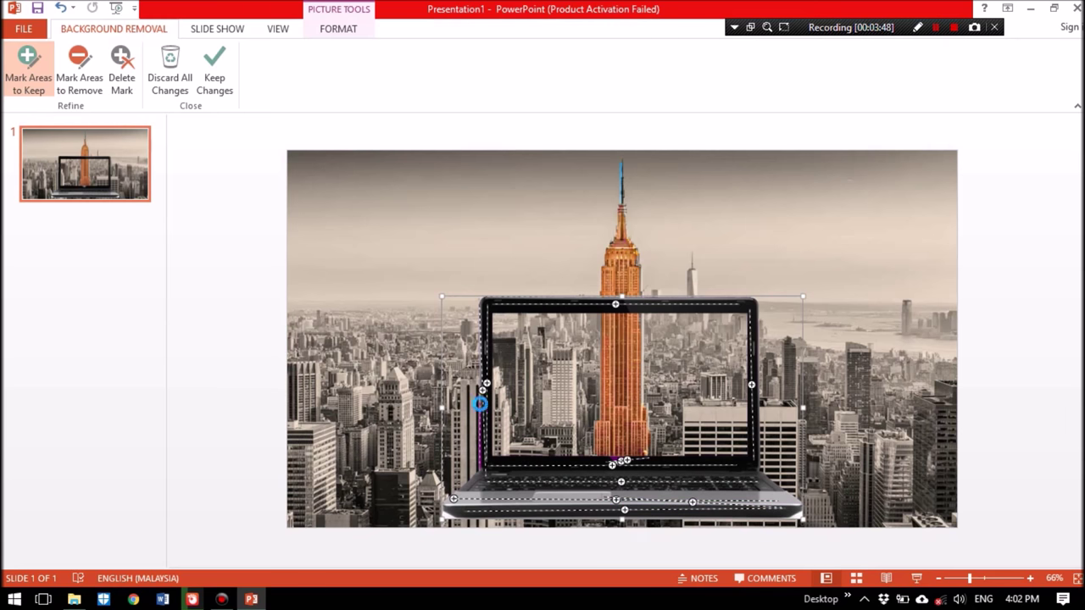
click(644, 455)
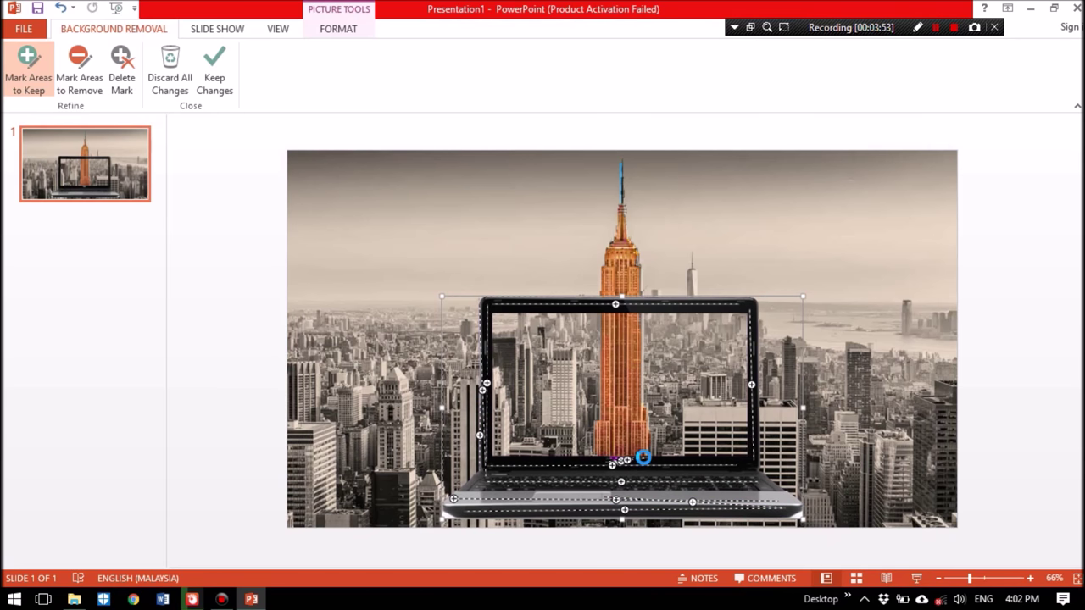
Mark the laptop's bottom-left and bottom-right corners for removal and keep the background-removal changes
click(82, 71)
click(799, 514)
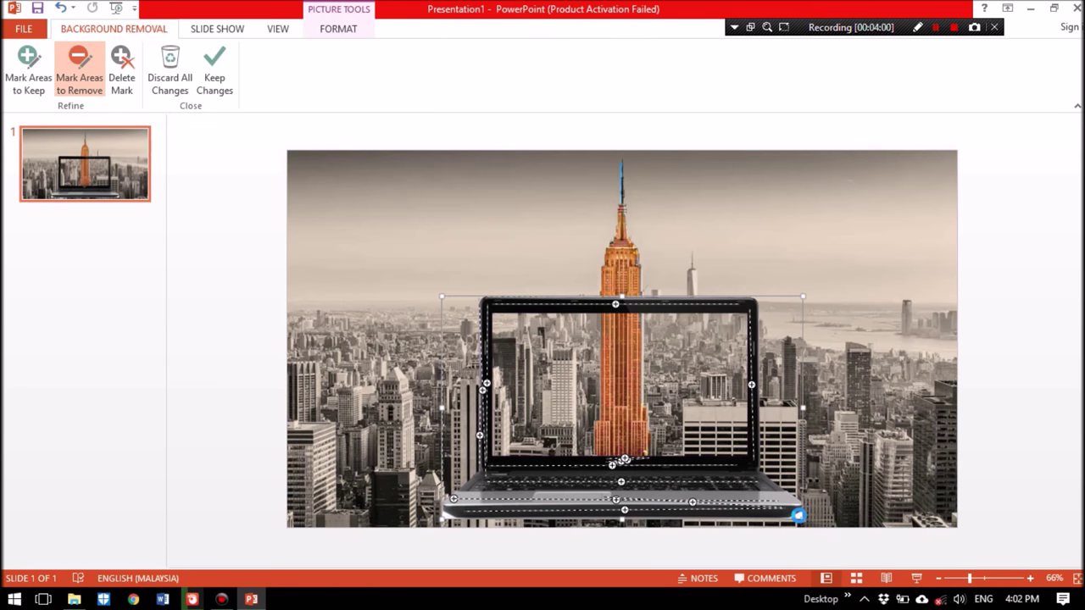
drag(452, 500, 446, 512)
click(450, 515)
click(444, 516)
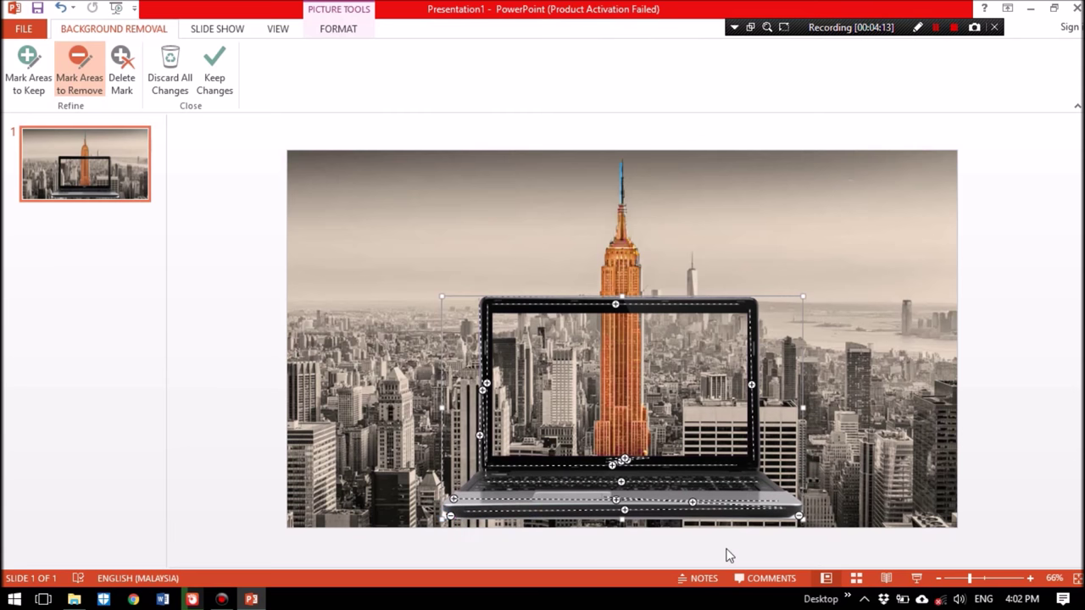
click(795, 516)
click(214, 76)
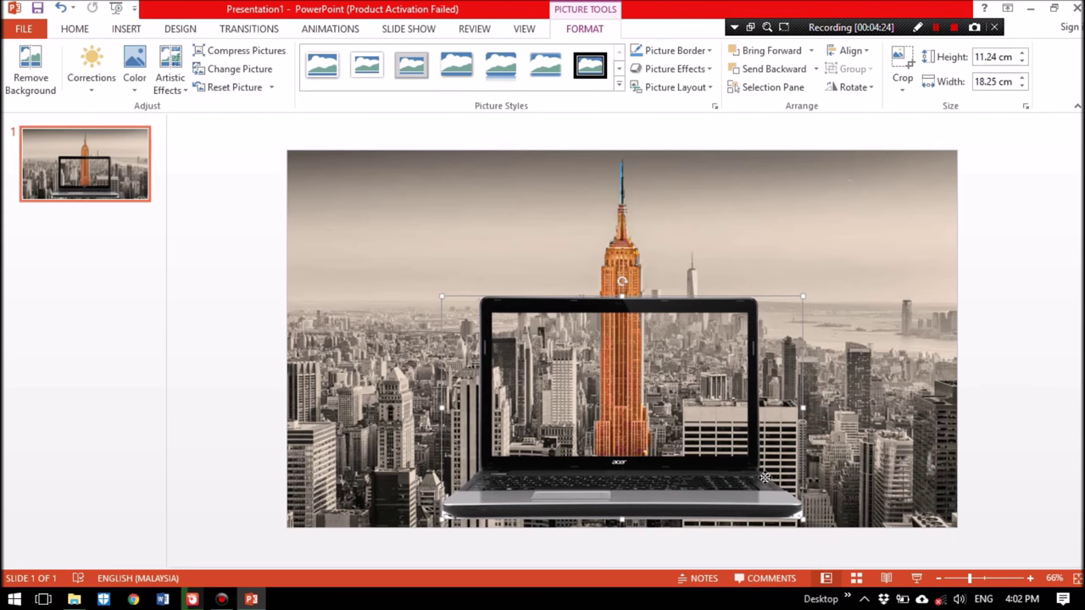
Enlarge the laptop picture to 12.48 × 19.71 cm so its base rests on the slide's bottom edge
drag(801, 518, 816, 526)
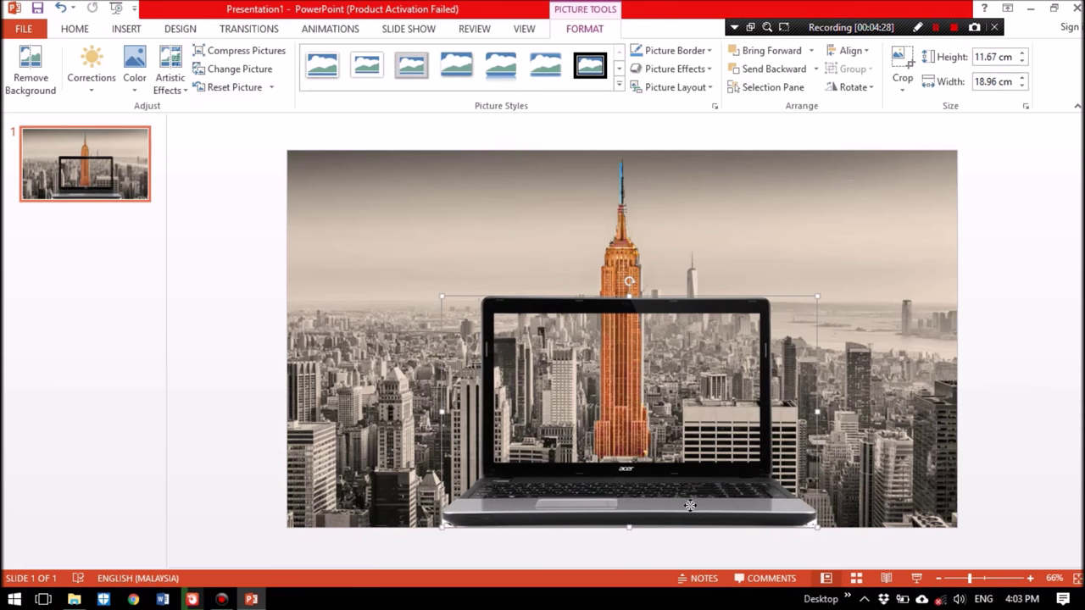
drag(814, 527, 814, 537)
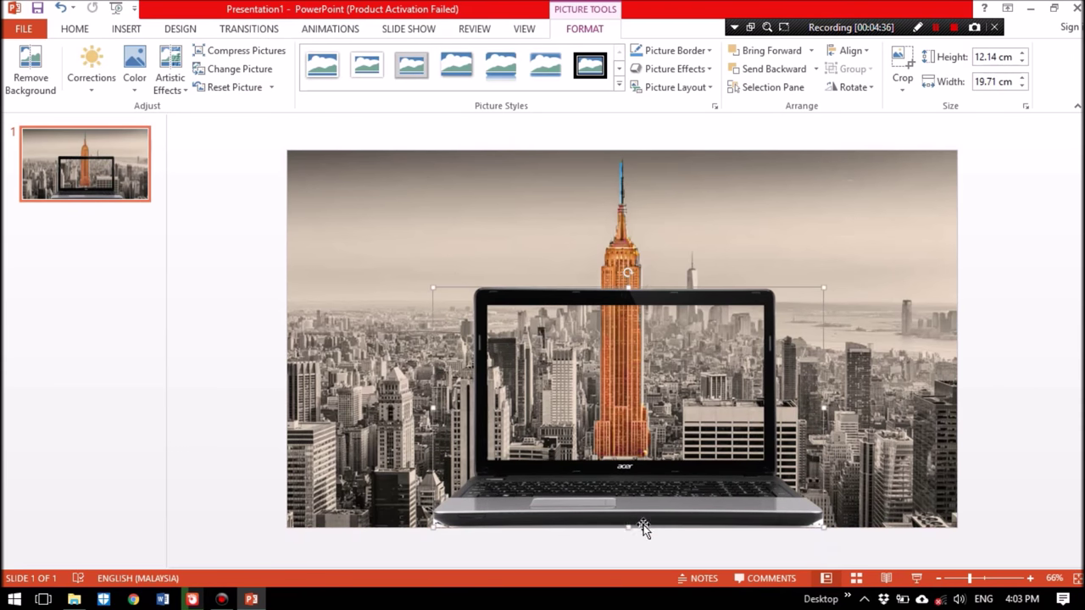
drag(628, 527, 627, 534)
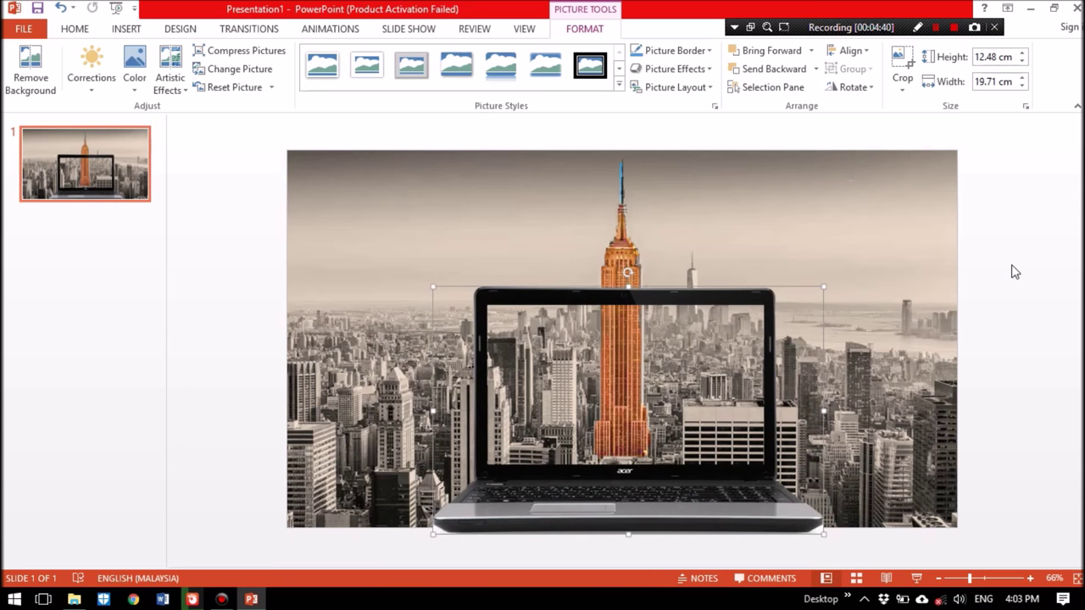
Preview the slide full-screen as a slide show, then return to editing
click(916, 578)
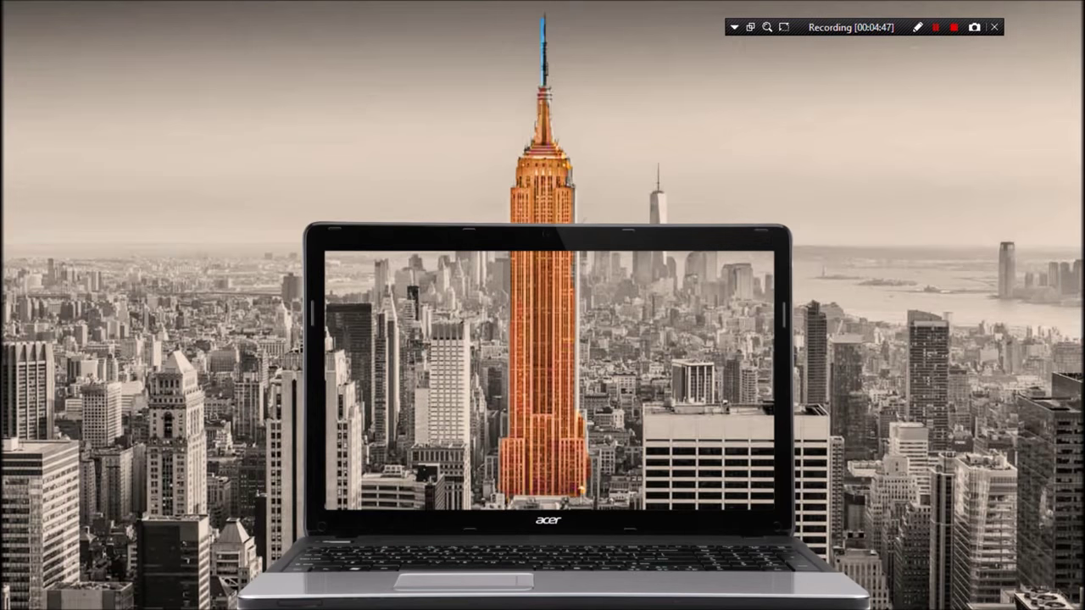
key(Escape)
click(118, 29)
click(620, 79)
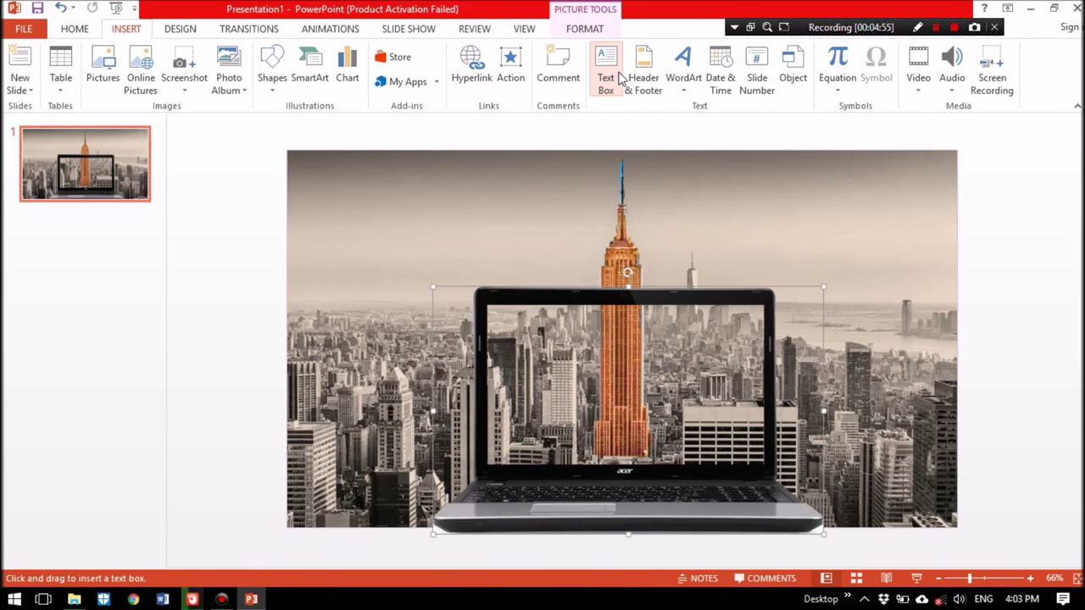
Draw a text box in the sky, type the title EXCEPTION IMAGE and centre it
drag(327, 186, 533, 275)
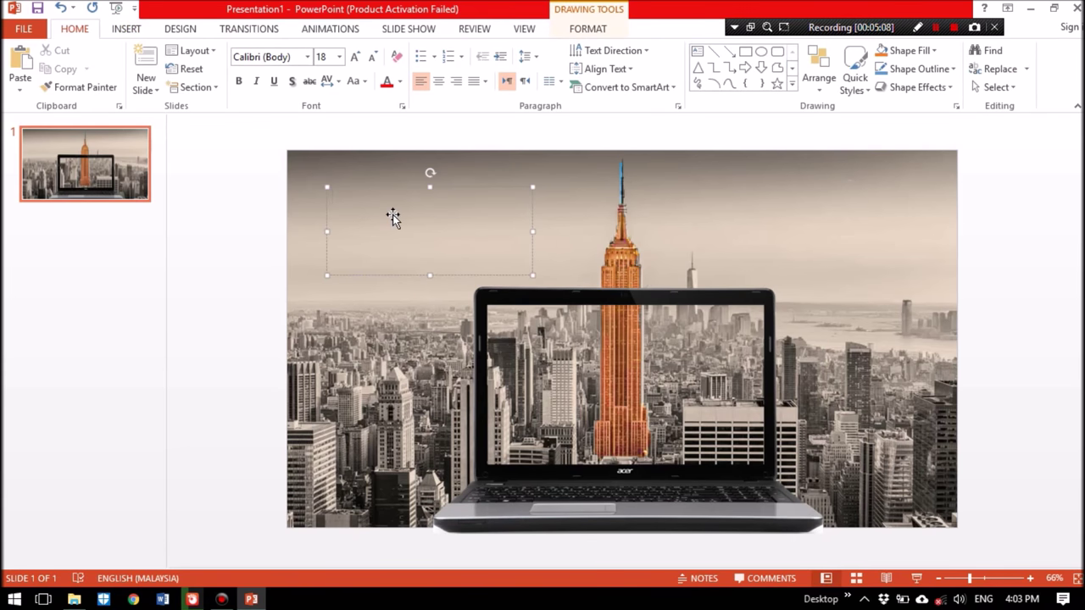
text(EXCEPTION IMAGE)
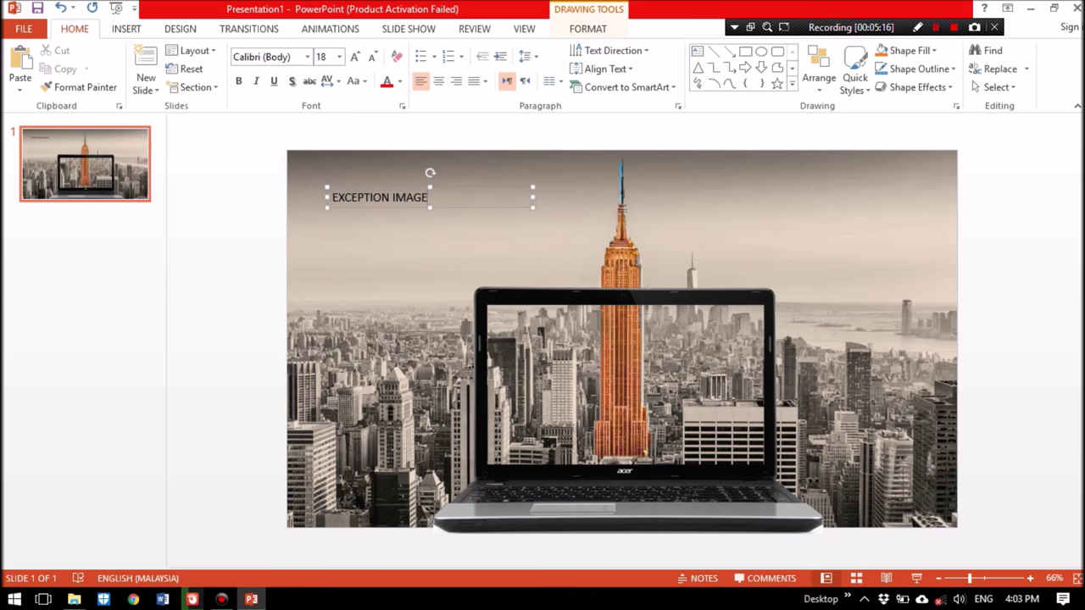
key(ctrl+a)
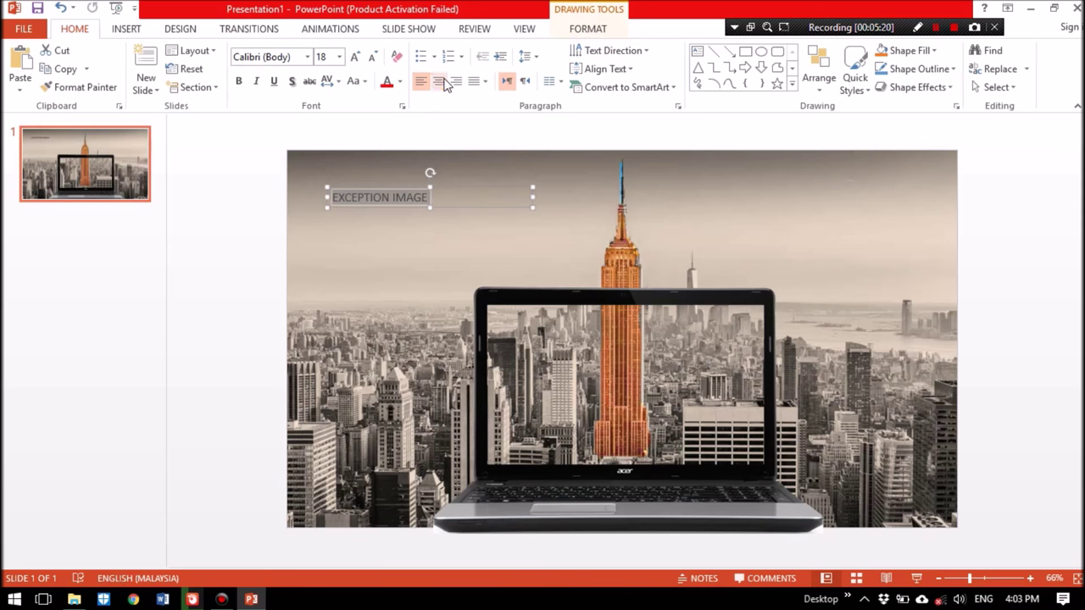
click(438, 81)
Set the title to Arial Black 24 pt and move it to the top centre above the tower
click(307, 57)
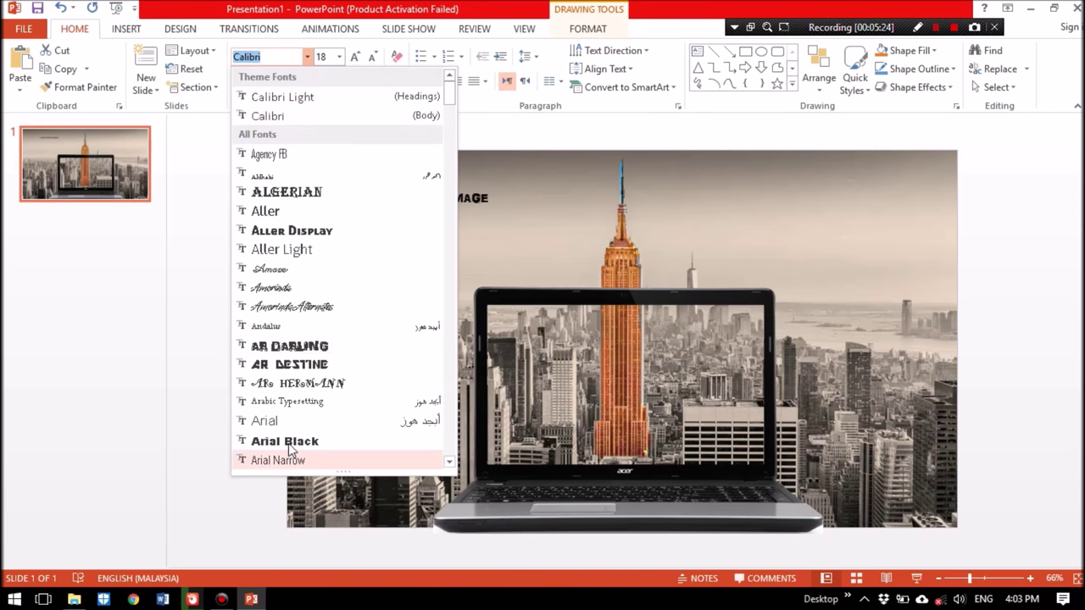
click(269, 441)
click(356, 57)
click(356, 57)
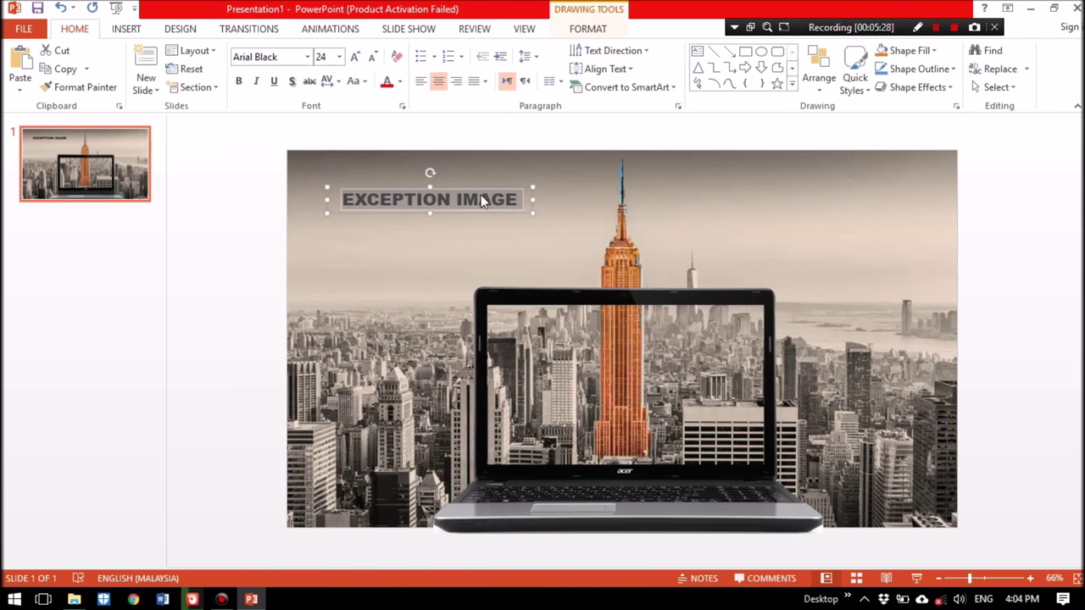
mouse_move(480, 182)
mouse_down()
mouse_move(671, 248)
mouse_move(666, 169)
mouse_up()
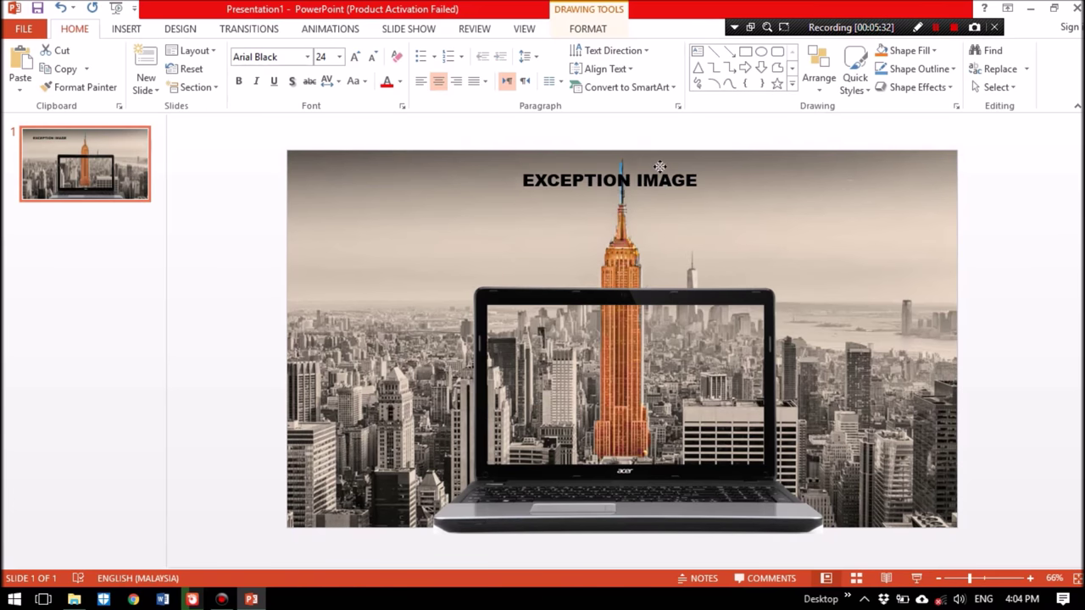
click(236, 161)
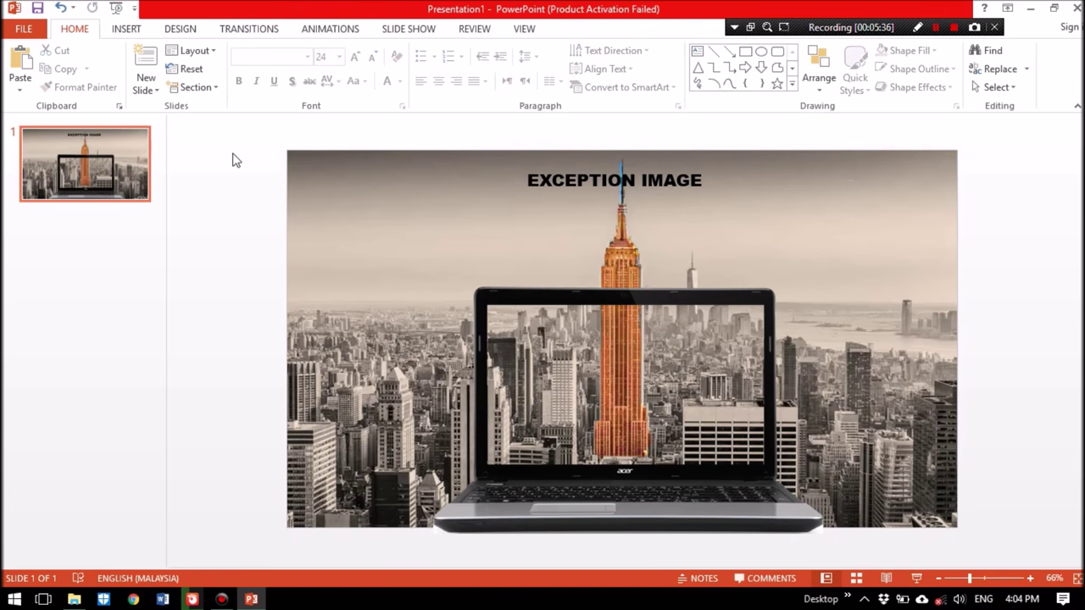
Draw a text box below the title and type the Malay caption 'CARA MEMBUAT PENEGASAN TERHADAP SESUATU IMEJ/GAMBAR…'
click(126, 35)
click(607, 76)
drag(376, 210, 651, 274)
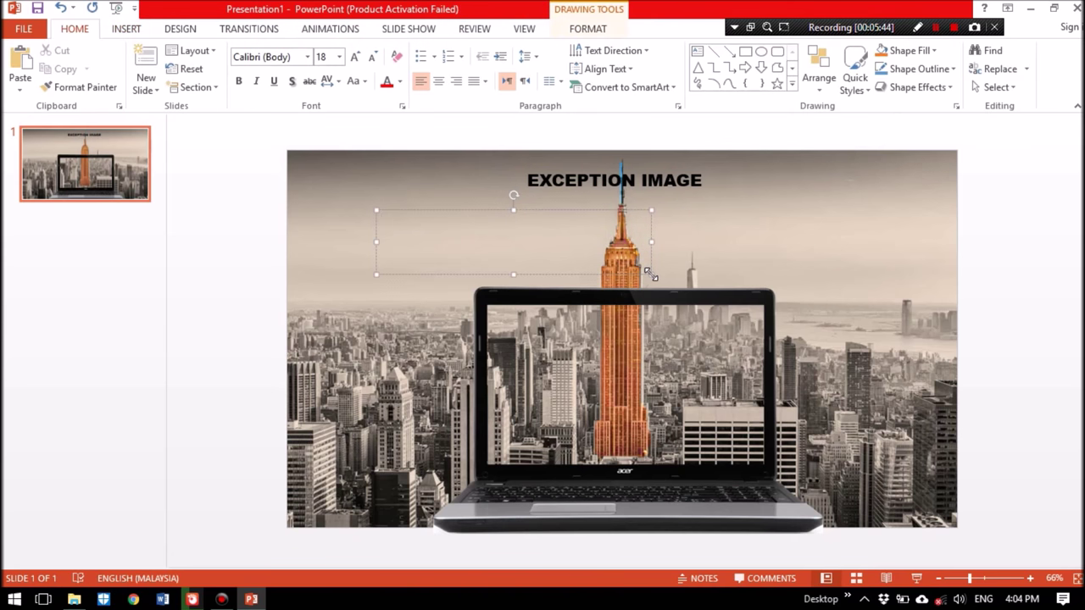
text(CARA MEMBUAT PENE)
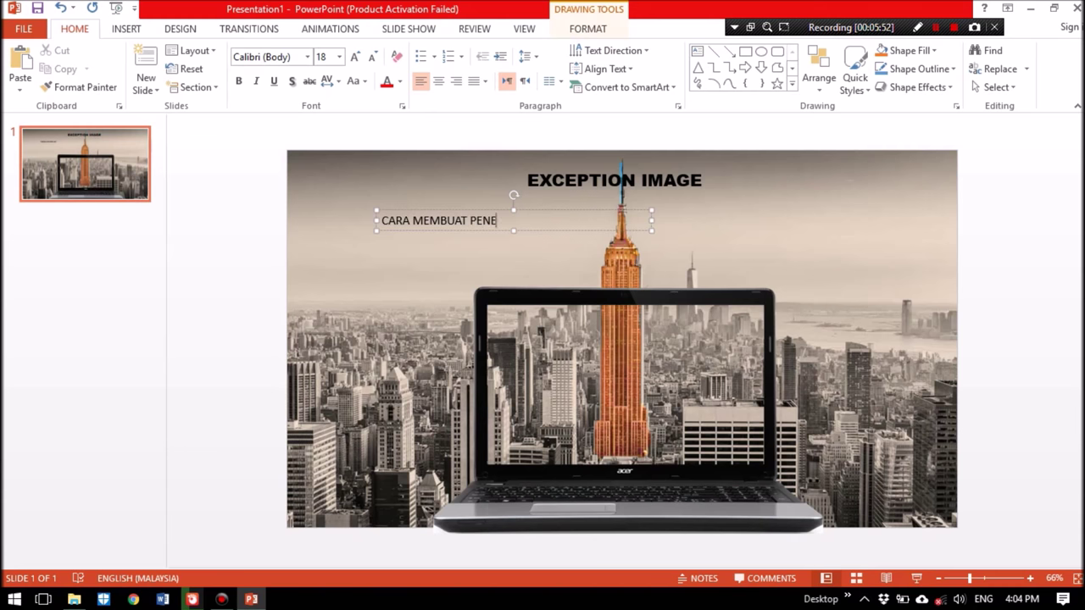
text(GASAN TERHADAP SESUATU )
text(IM)
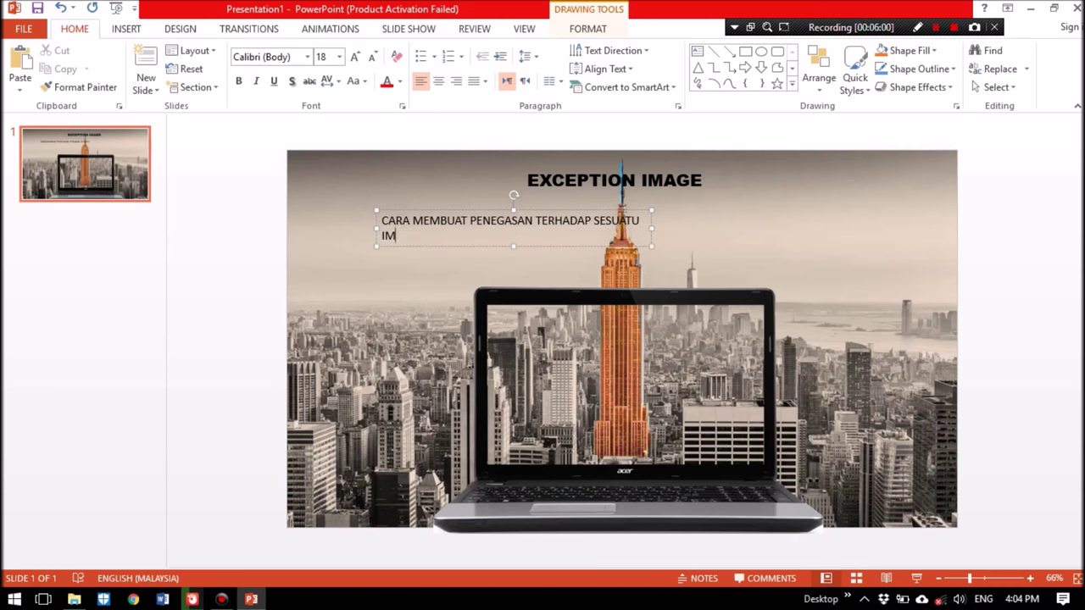
text(EJ/GAMBAR )
text(DENGAN MENJADIKAN IA B)
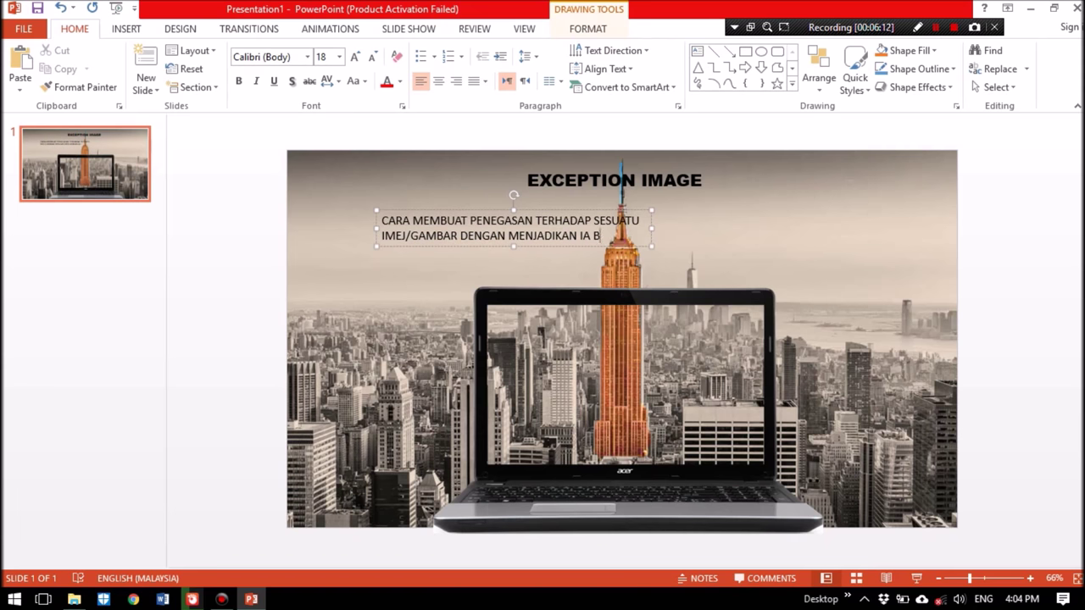
text(ERLAINAN DARIPADA )
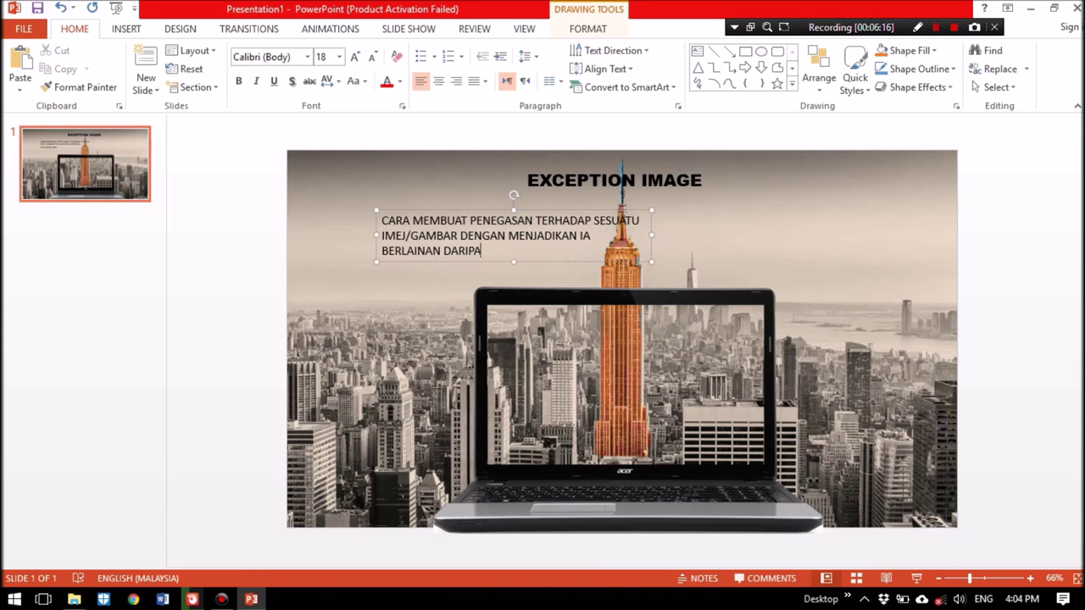
text(YANG LAIN)
text( SAMA)
text( ADA DENGAN W)
text(ARNA ATAU SAIZ)
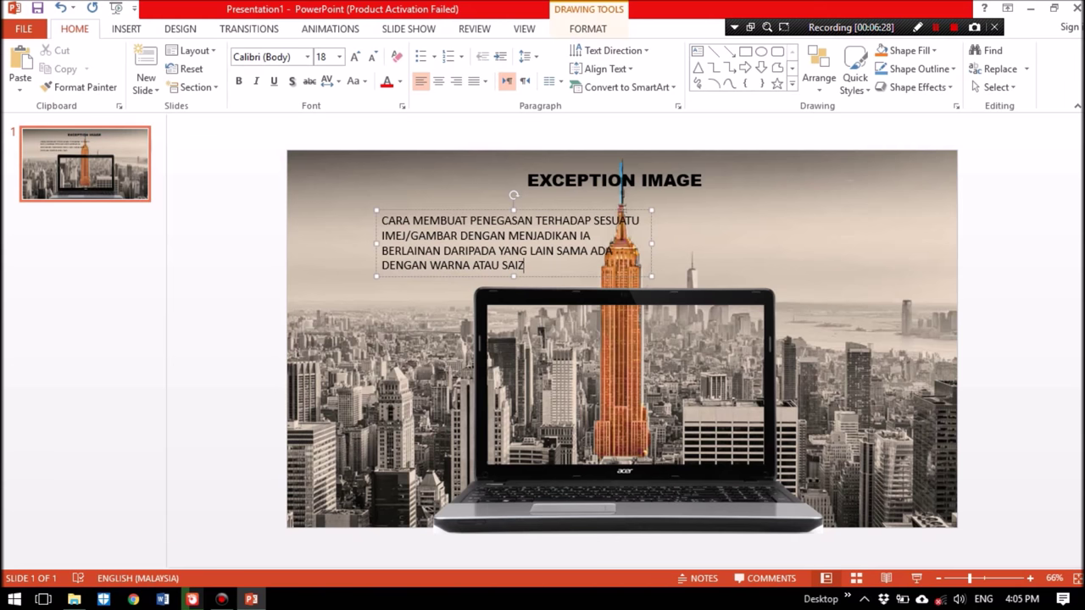
key(ctrl+a)
Format the caption as justified, sentence-case Arial text
click(485, 81)
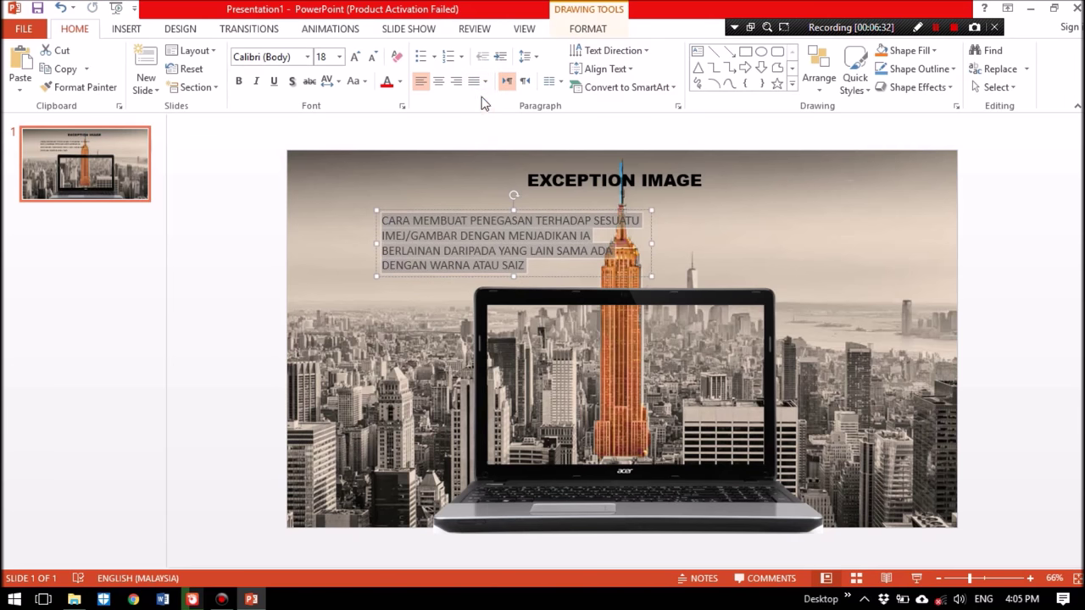
click(355, 81)
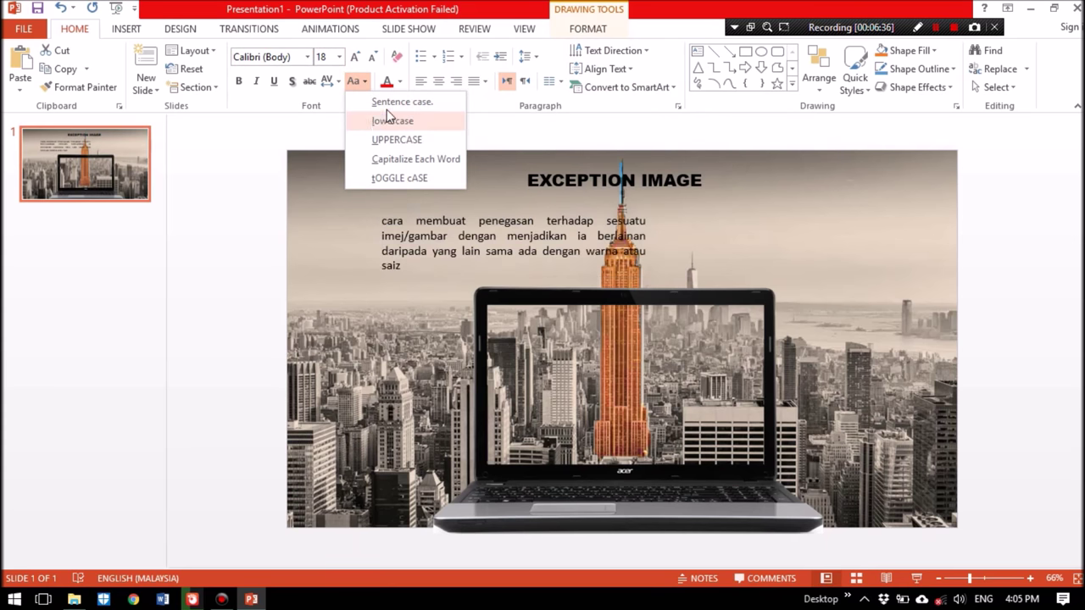
click(392, 102)
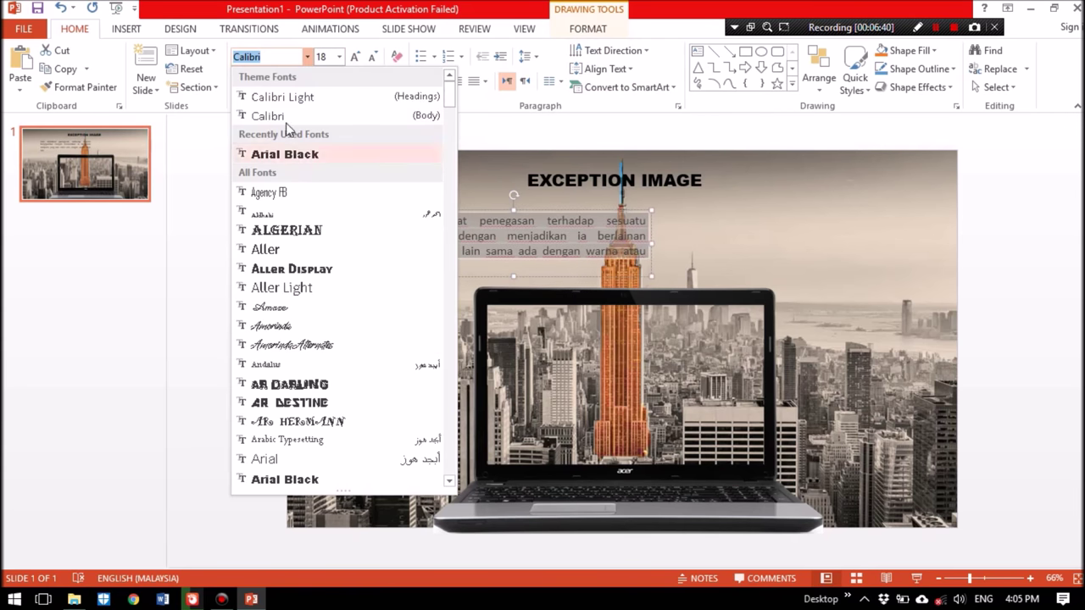
click(270, 456)
Move the caption left and place the EXCEPTION IMAGE title above it
drag(581, 209, 511, 206)
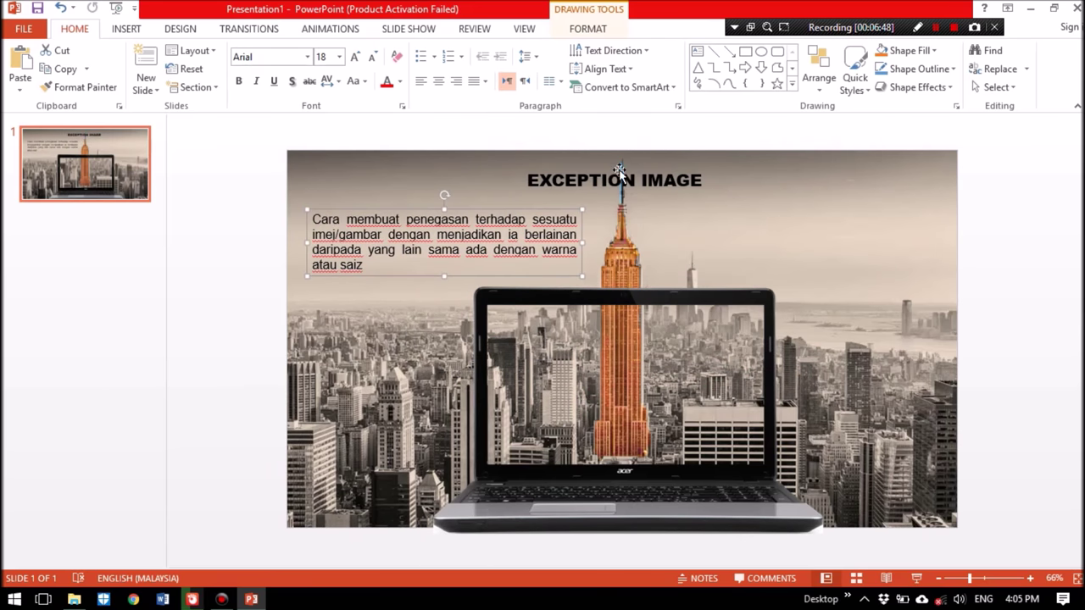
click(619, 174)
mouse_move(640, 166)
mouse_down()
mouse_move(469, 172)
mouse_move(500, 170)
mouse_up()
click(254, 127)
Draw a black horizontal line under the EXCEPTION IMAGE title
click(126, 28)
click(274, 76)
click(283, 125)
drag(520, 213, 568, 200)
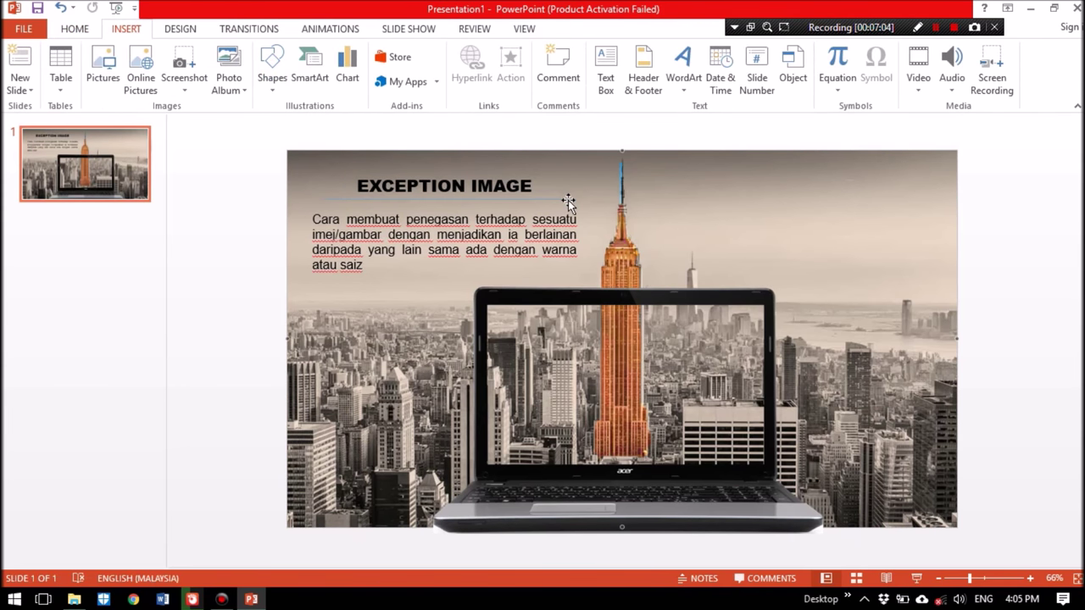
click(409, 68)
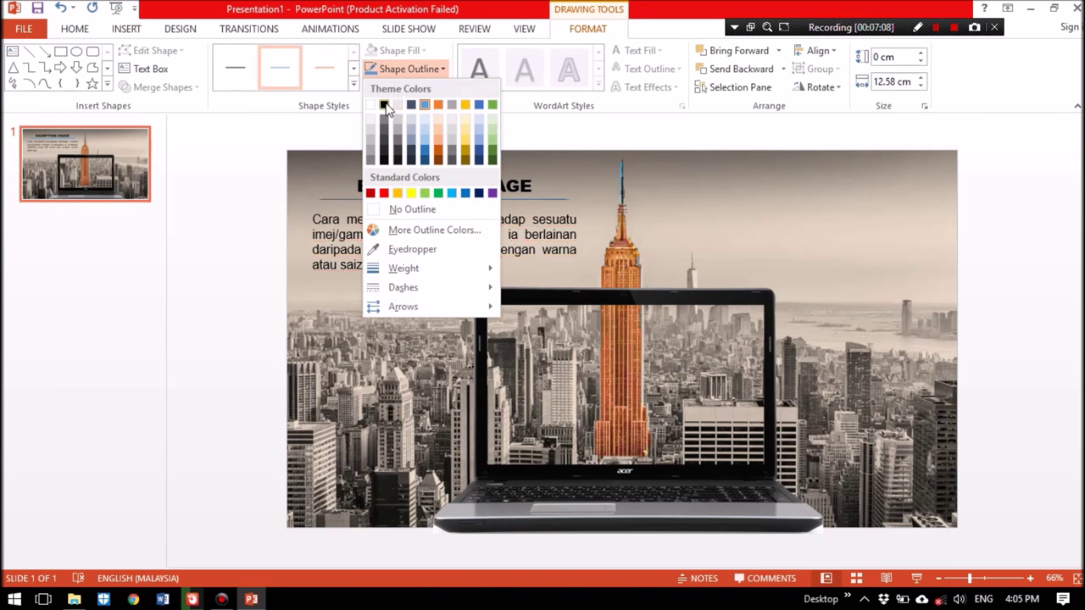
click(384, 104)
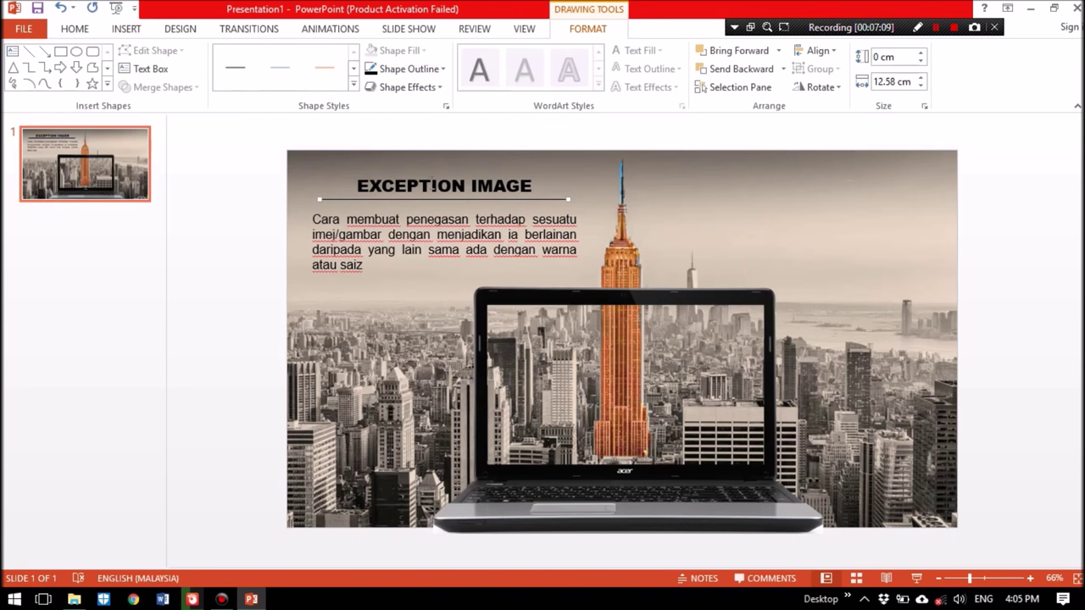
Add a small cross shape near the caption's start, then delete it
click(125, 29)
click(272, 68)
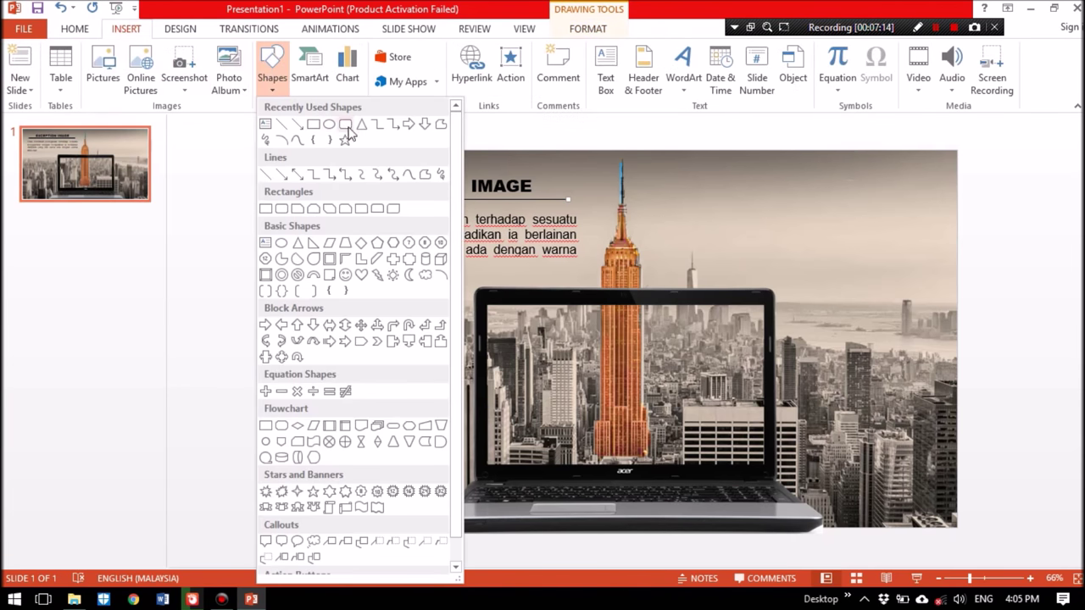
click(394, 269)
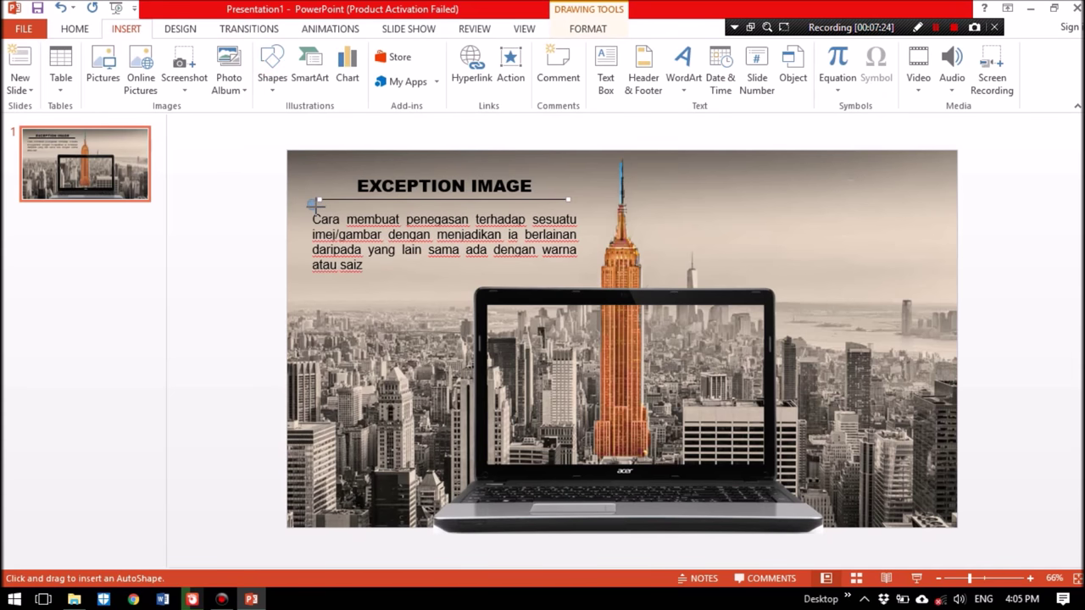
drag(307, 201, 318, 208)
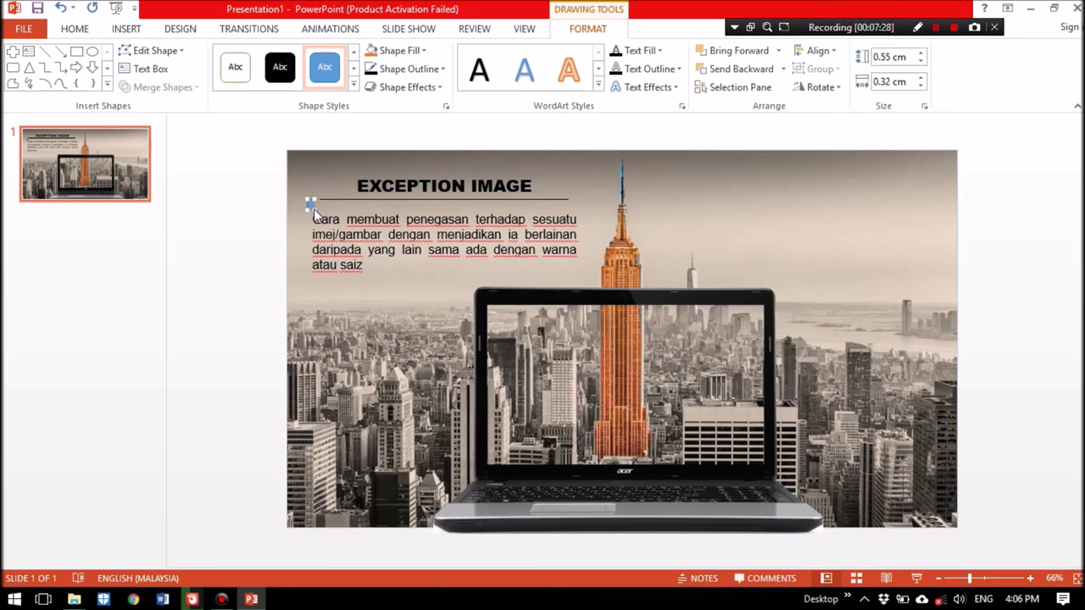
key(Delete)
click(126, 28)
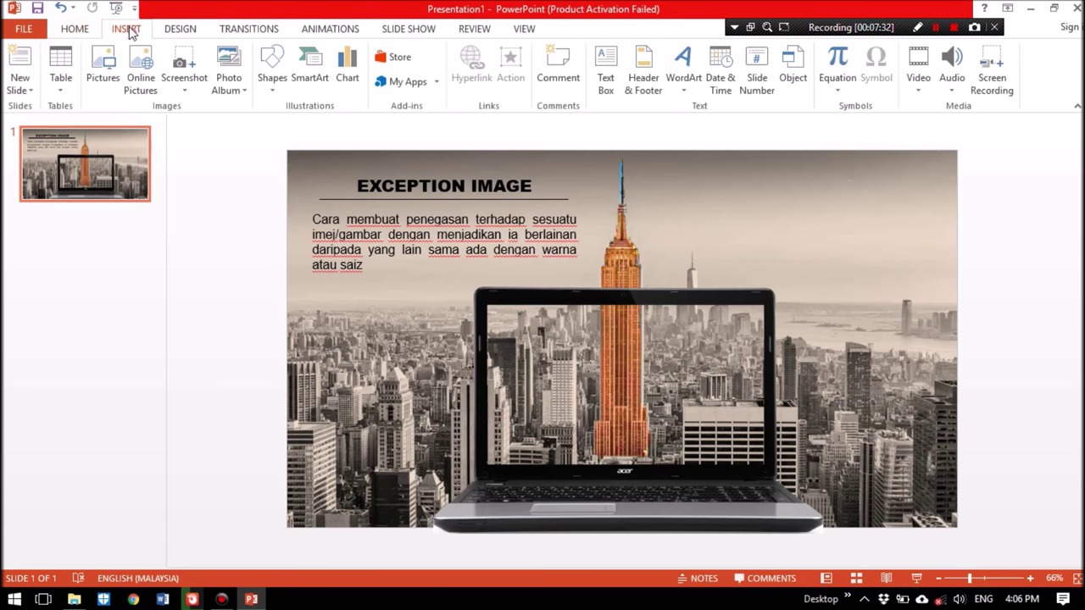
Add a 44 pt asterisk text box at the line's left end
click(605, 70)
drag(533, 151, 593, 170)
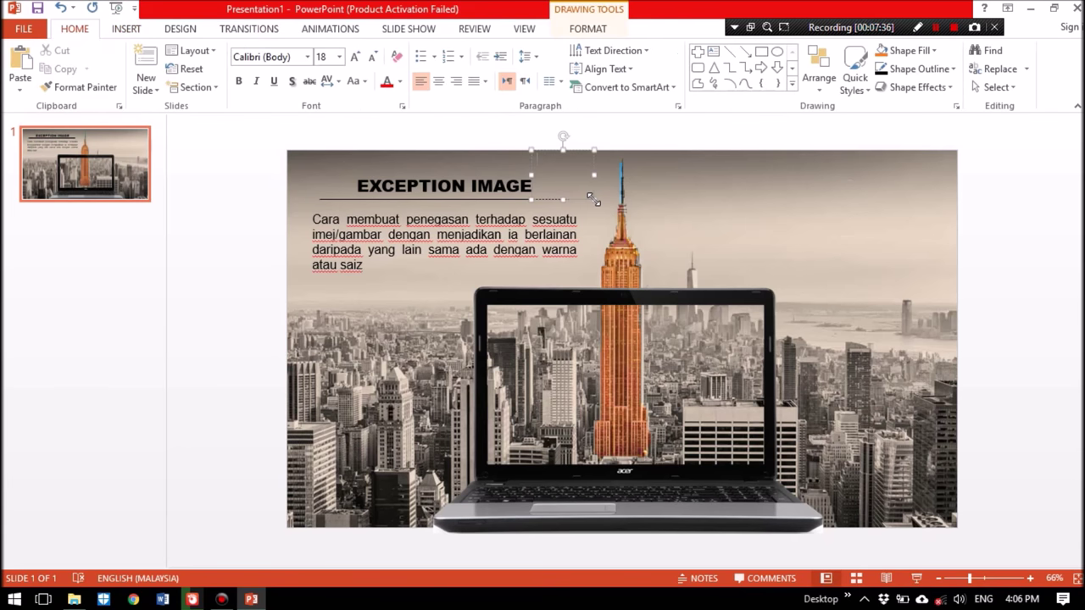
click(354, 57)
click(354, 57)
click(354, 56)
click(354, 56)
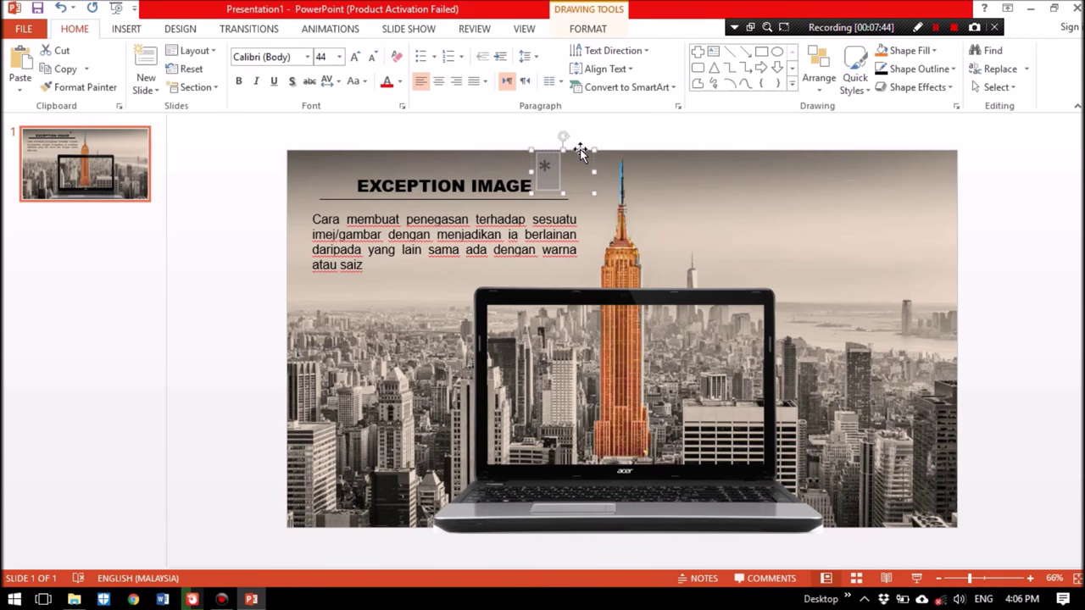
drag(581, 150, 344, 185)
Duplicate the asterisk and place the copy at the line's right end
key(ctrl+c)
key(ctrl+v)
mouse_move(344, 185)
mouse_down()
mouse_move(505, 204)
mouse_move(603, 187)
mouse_up()
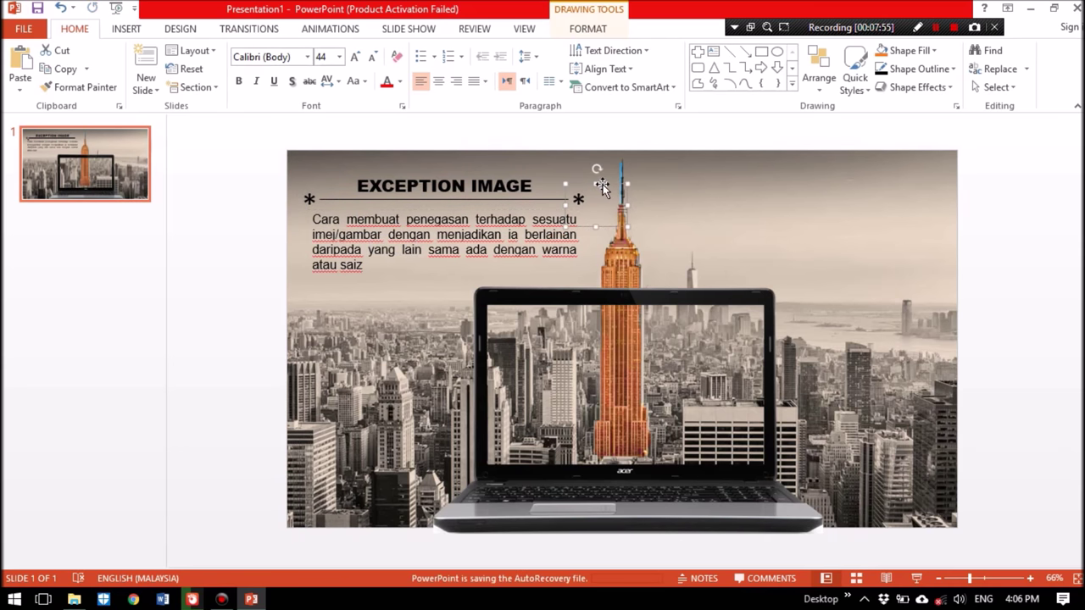
click(987, 195)
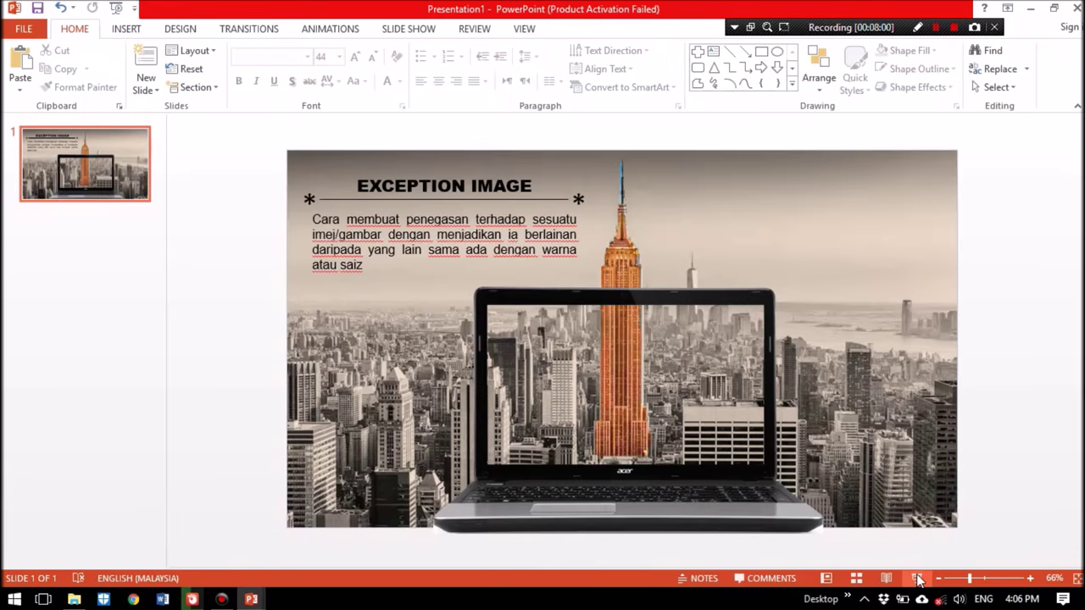